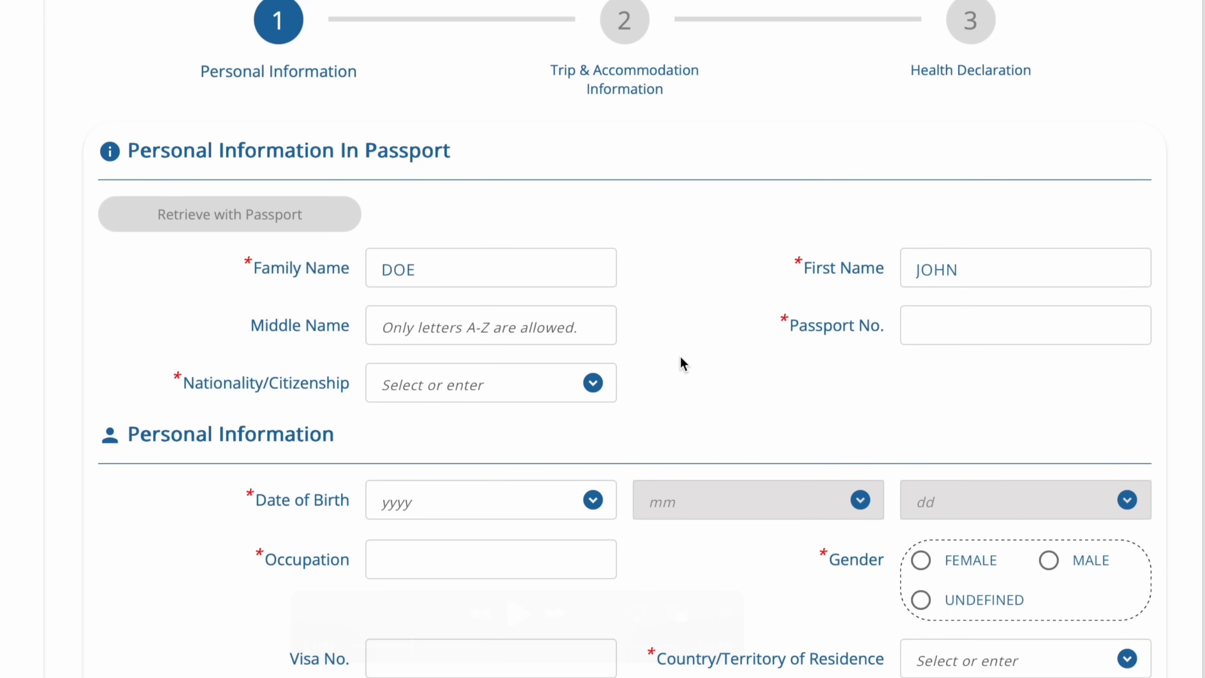
- Enter the traveller's passport number and set the nationality/citizenship to AUS : AUSTRALIAN
click(941, 328)
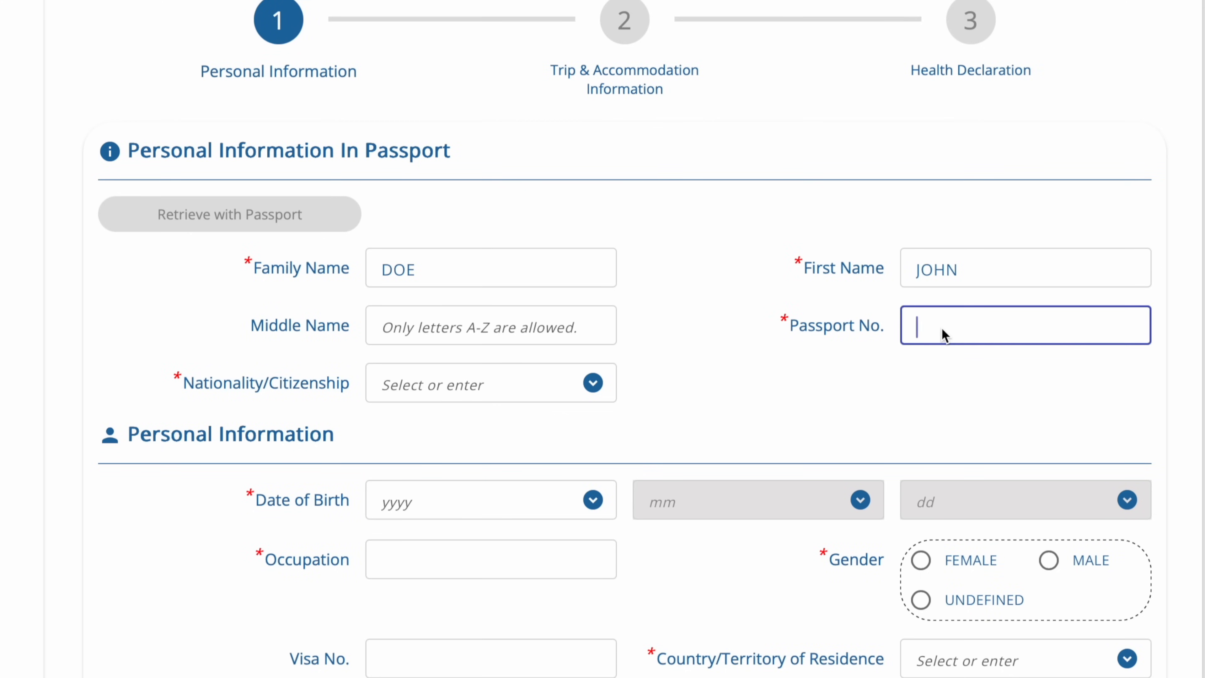
text(FA1234567)
click(870, 388)
click(468, 385)
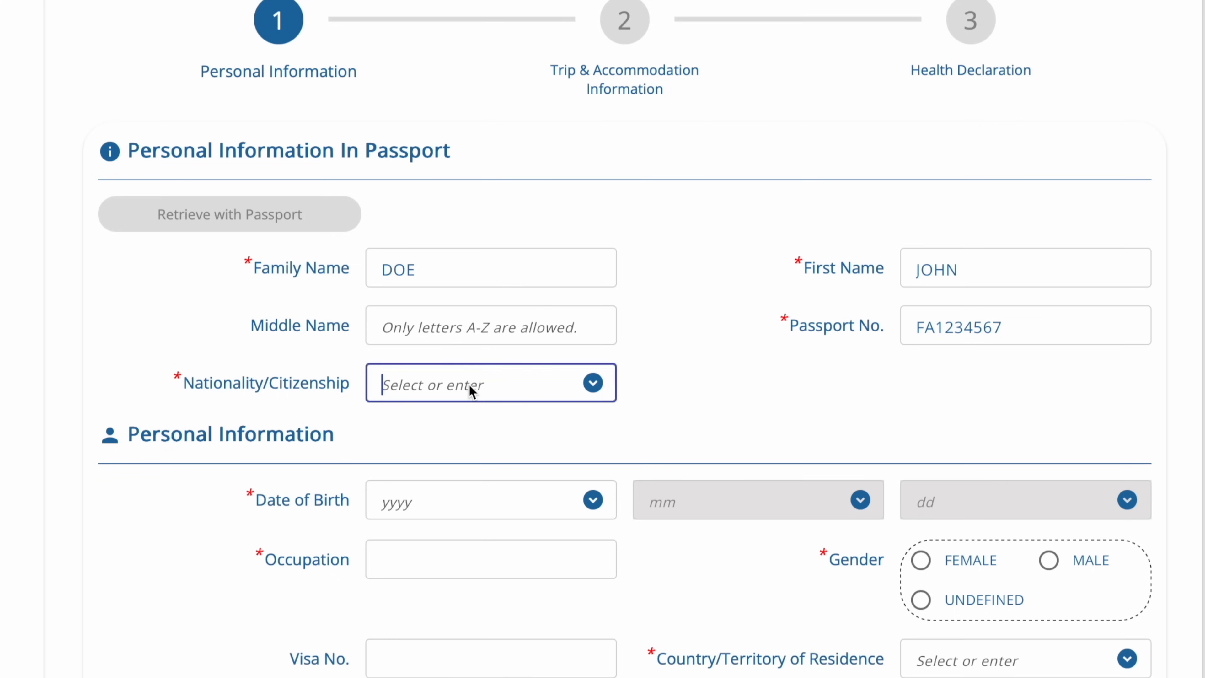
text(UNI)
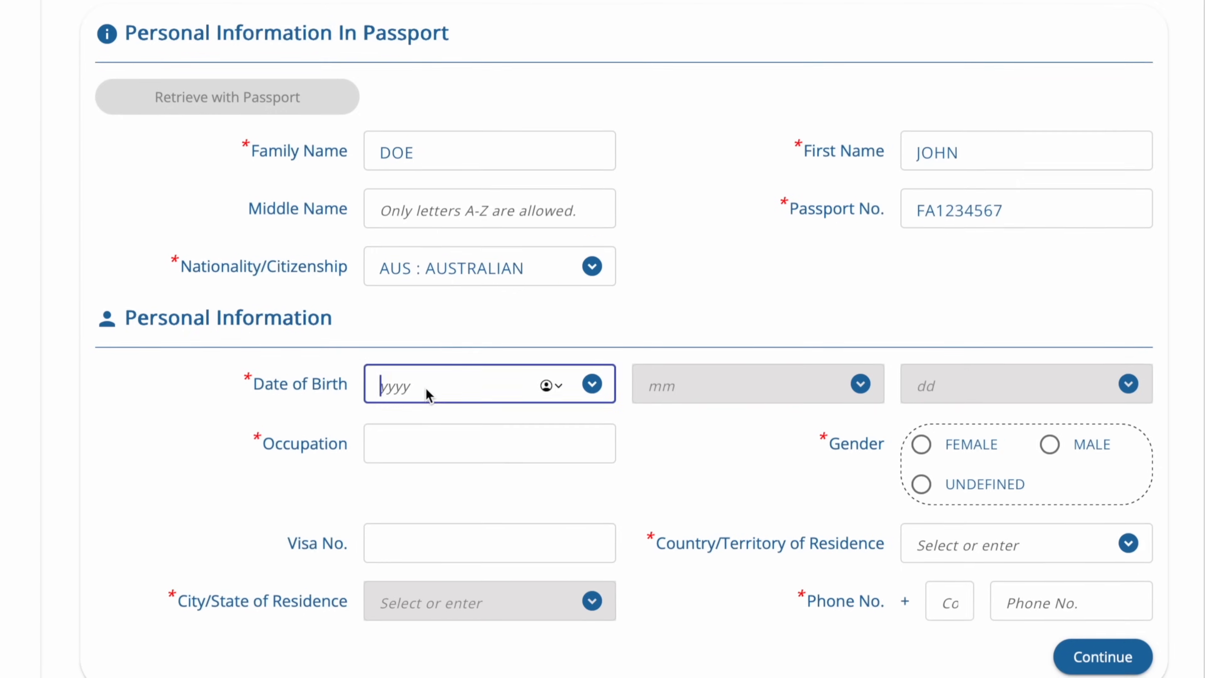
- Fill in the traveller's date of birth with its year, month and day
text(1990)
click(692, 285)
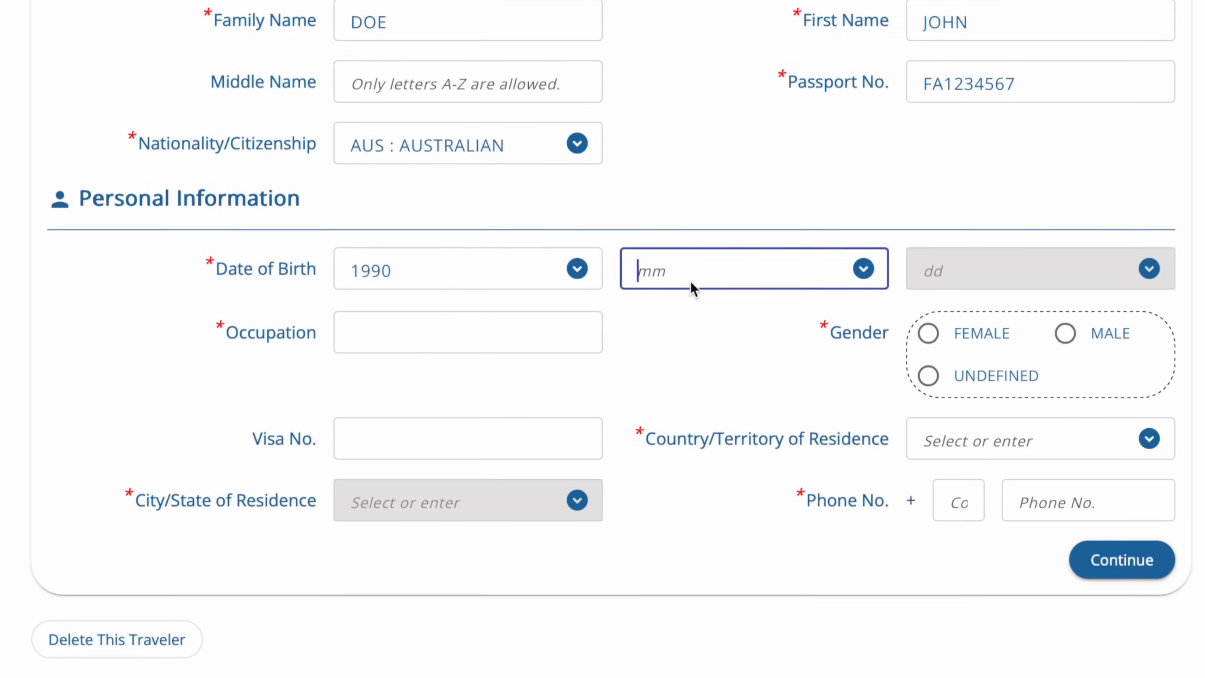
text(01)
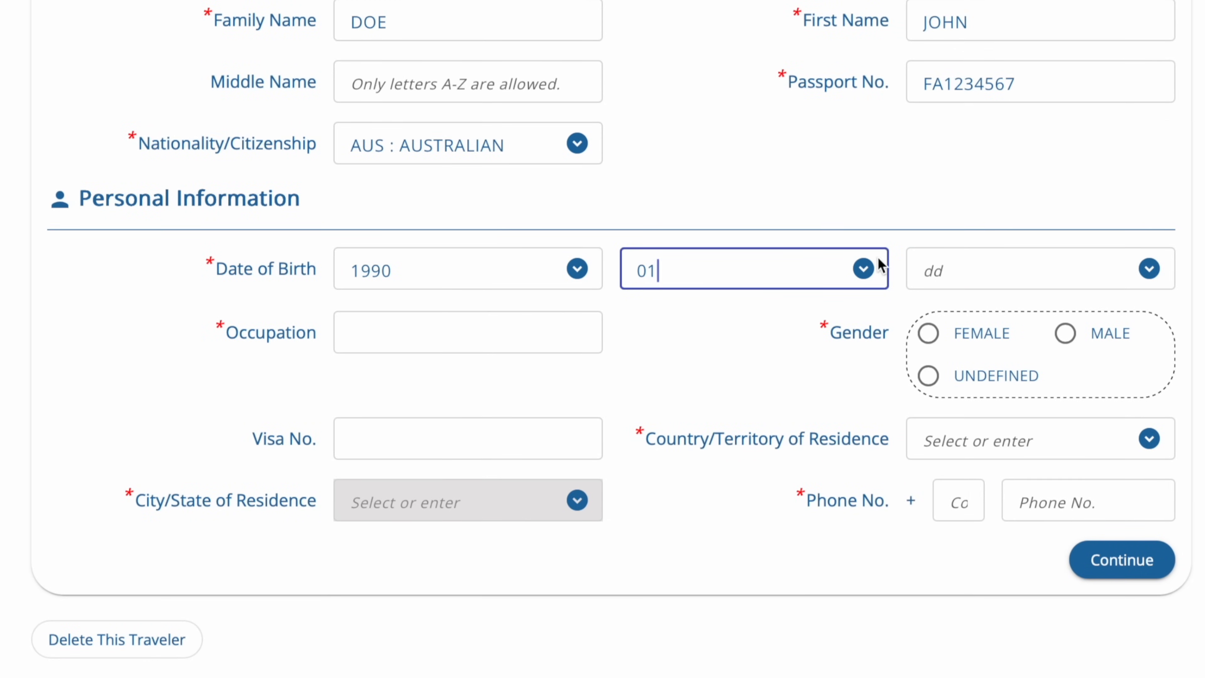
click(962, 277)
text(01)
click(740, 335)
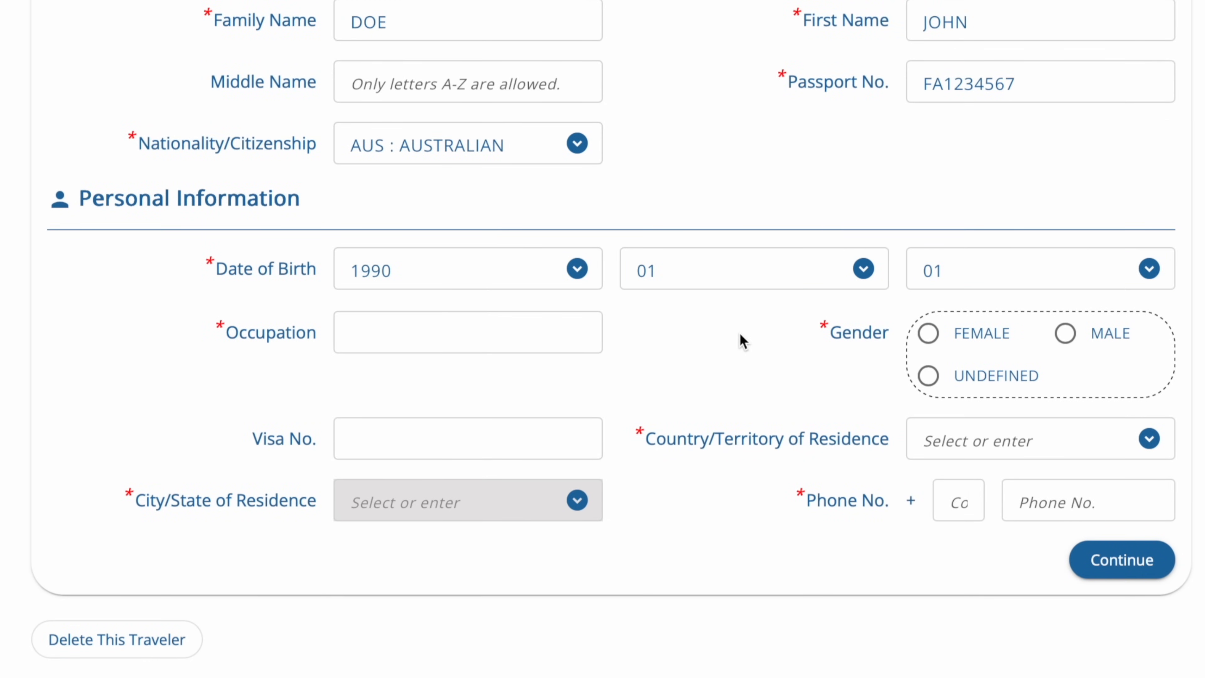
- Enter CONTENT CREATOR as the occupation and set the gender to Male
click(506, 336)
text(C)
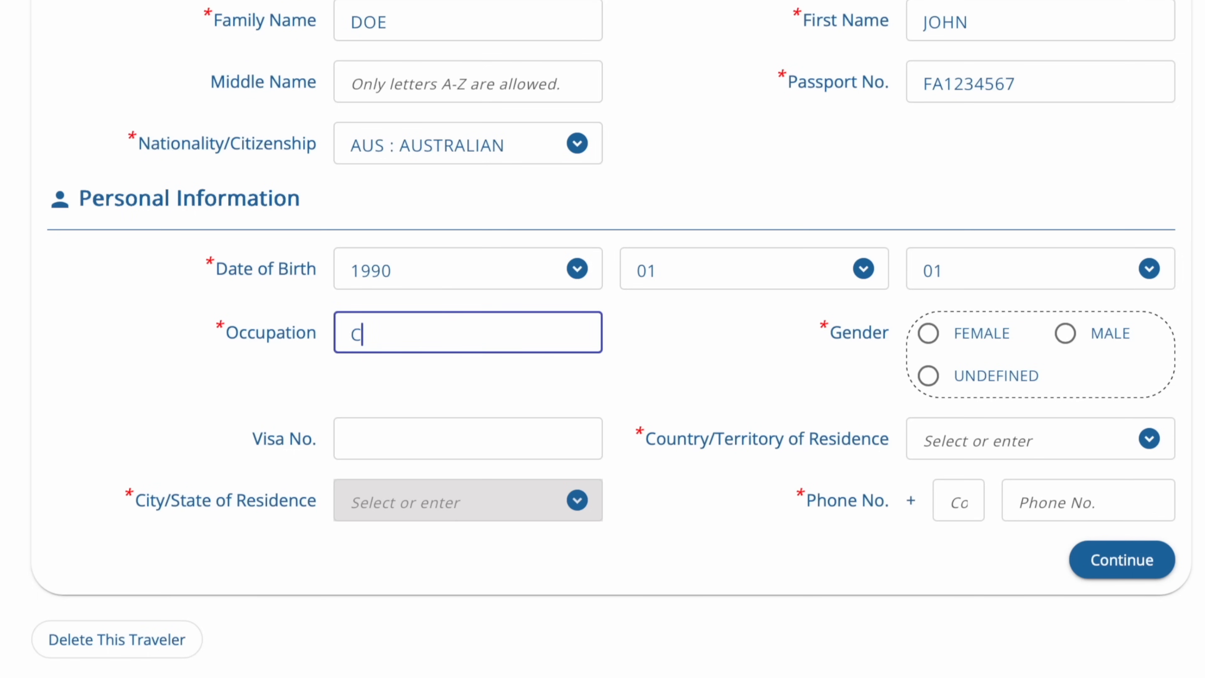
text(ONTENT CREATOR)
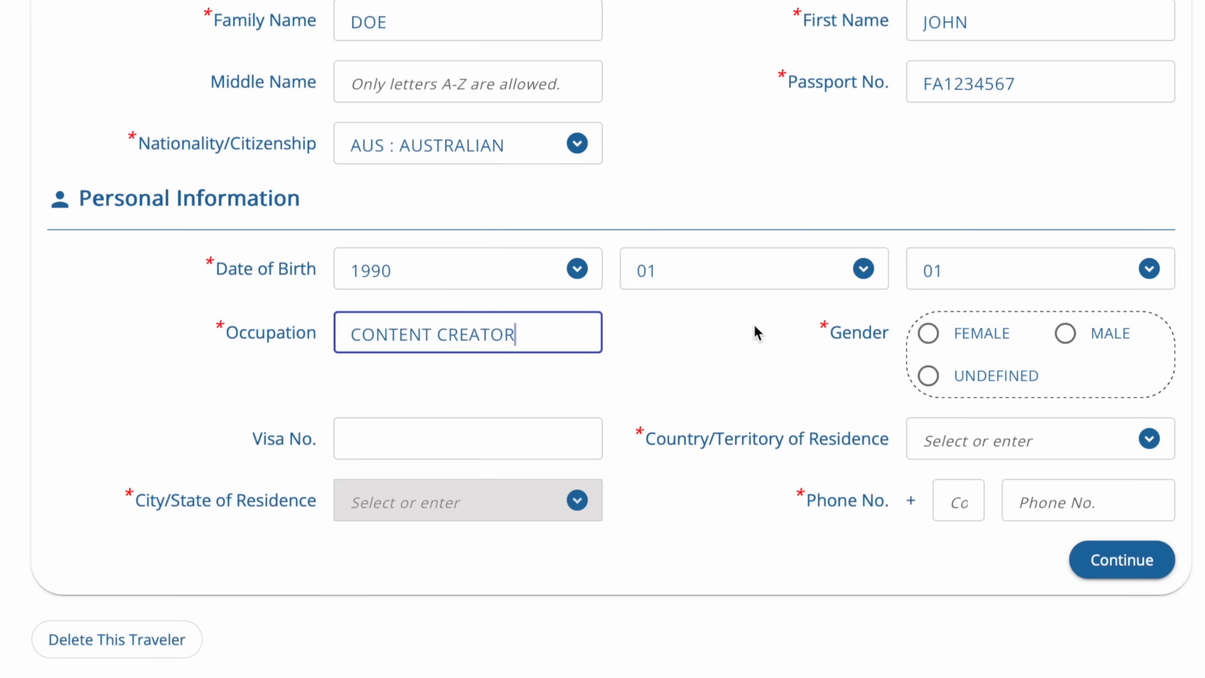
click(1065, 333)
click(467, 429)
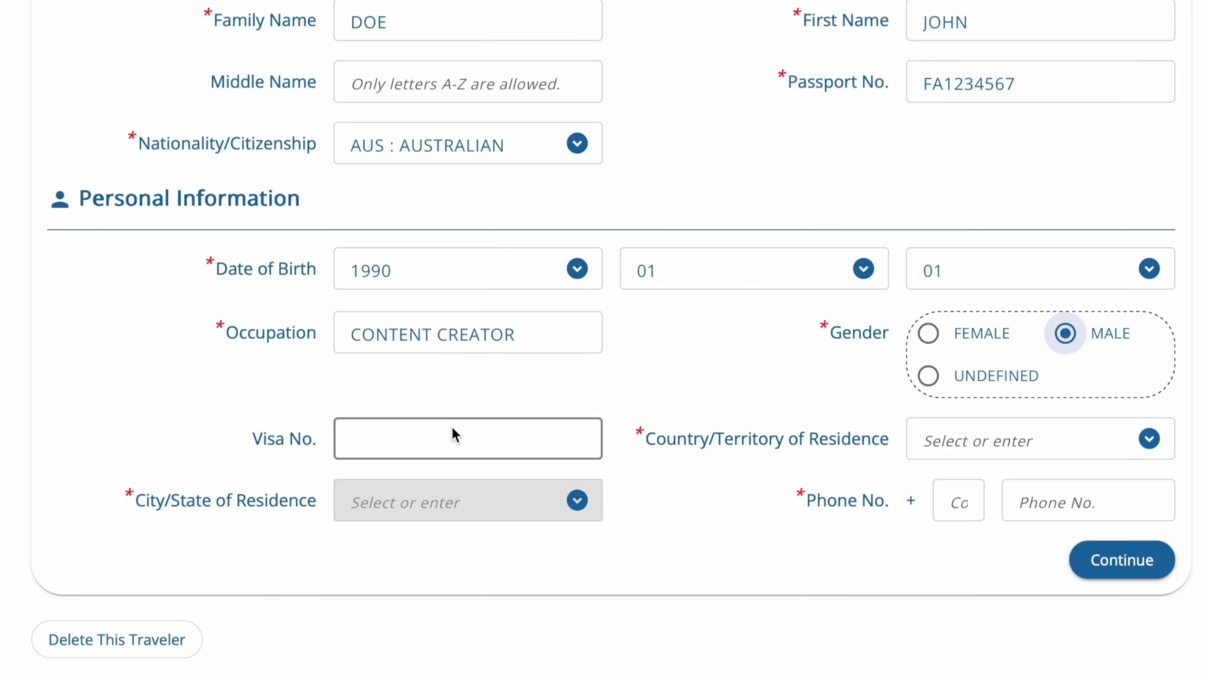
- Set the country of residence to AUS : AUSTRALIA and the city/state of residence to VICTORIA
click(1034, 444)
text(AUS)
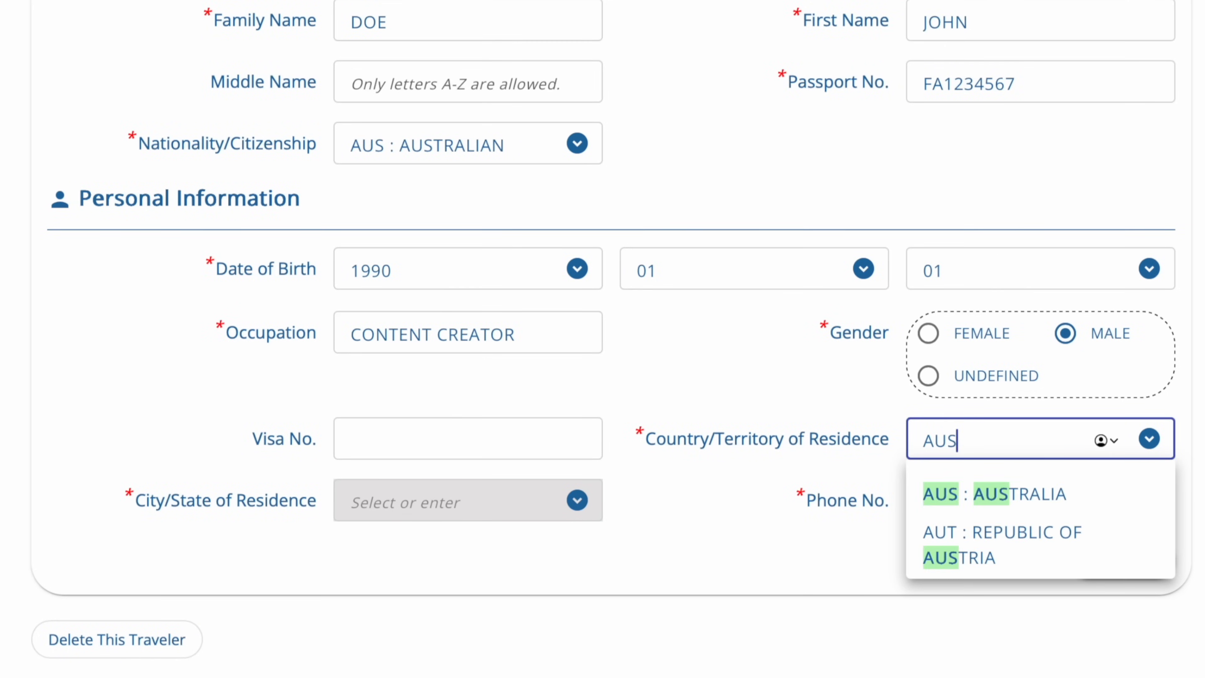
click(1065, 494)
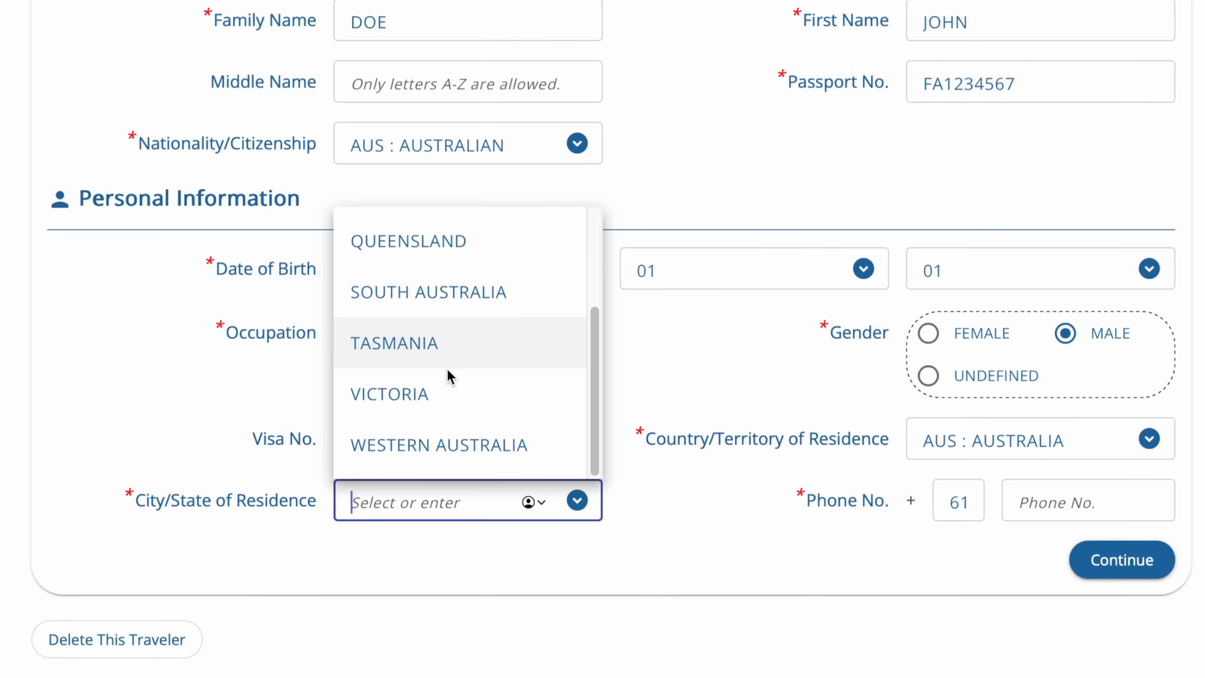
click(441, 388)
click(695, 521)
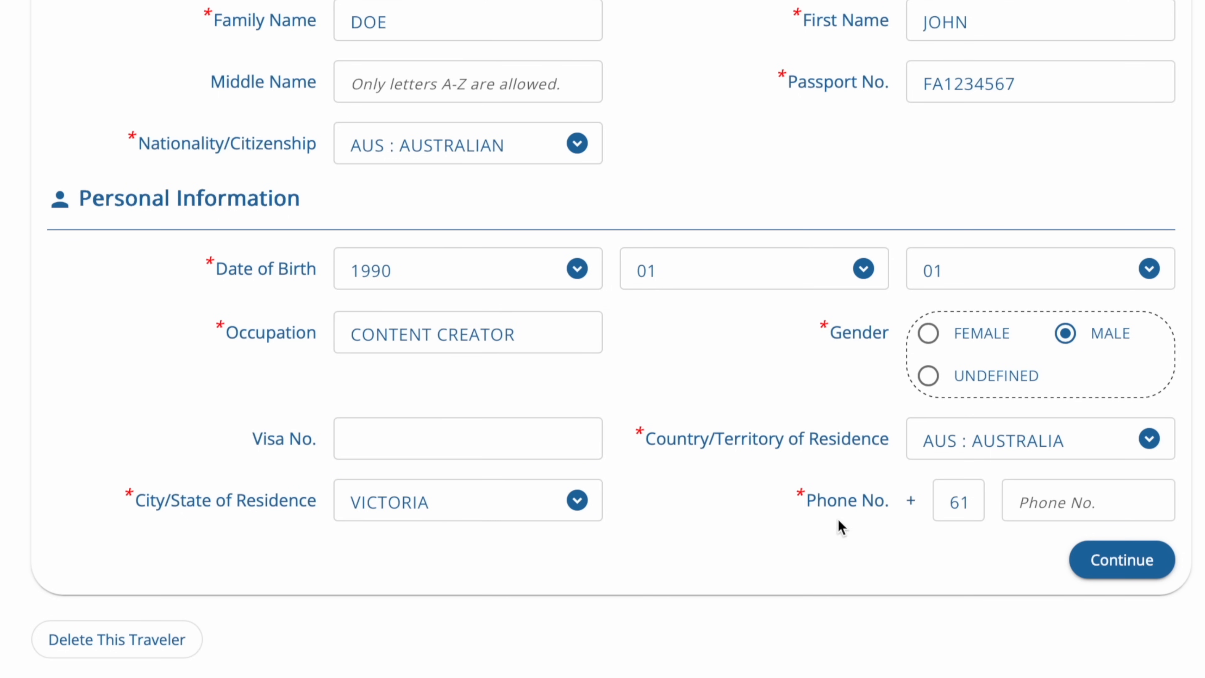
- Enter the traveller's phone number and continue to the Trip & Accommodation Information section
click(1018, 496)
text(123)
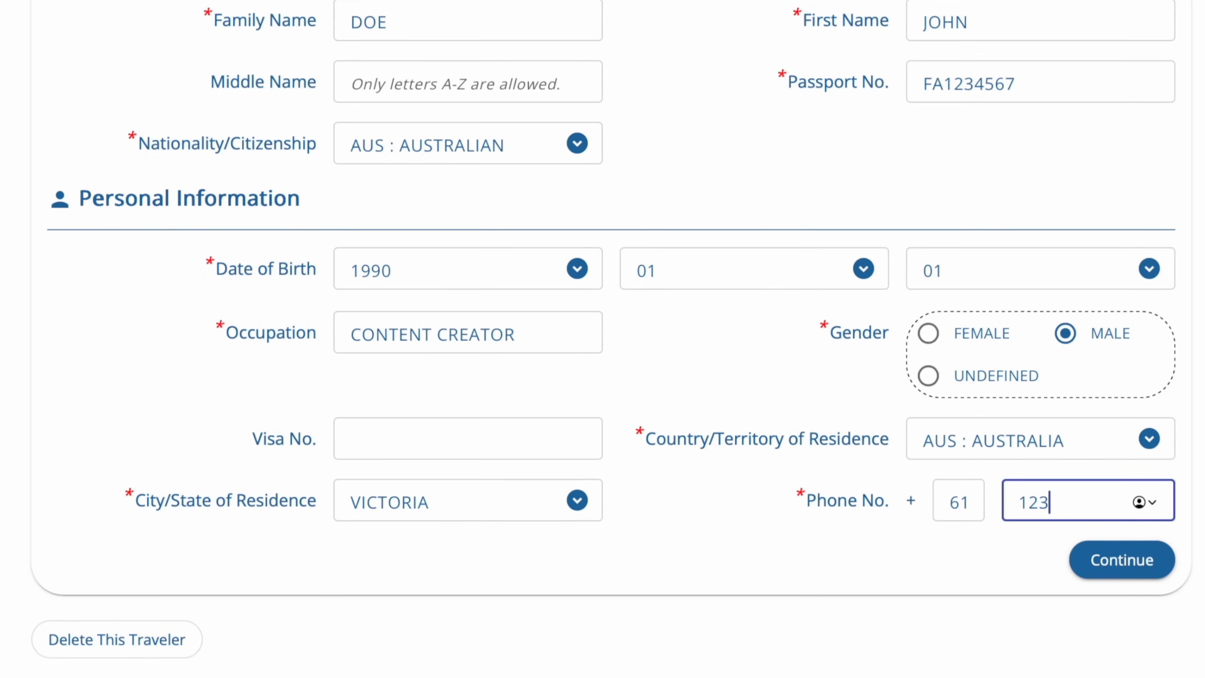
text(456789)
click(757, 514)
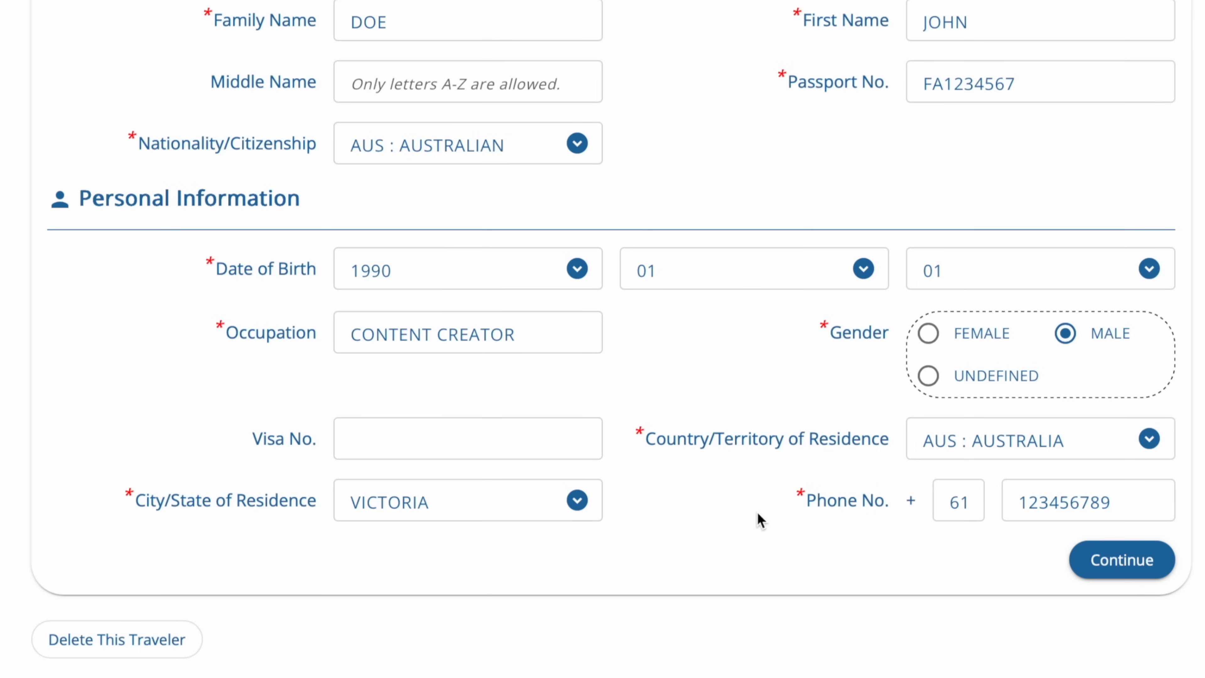
click(1129, 558)
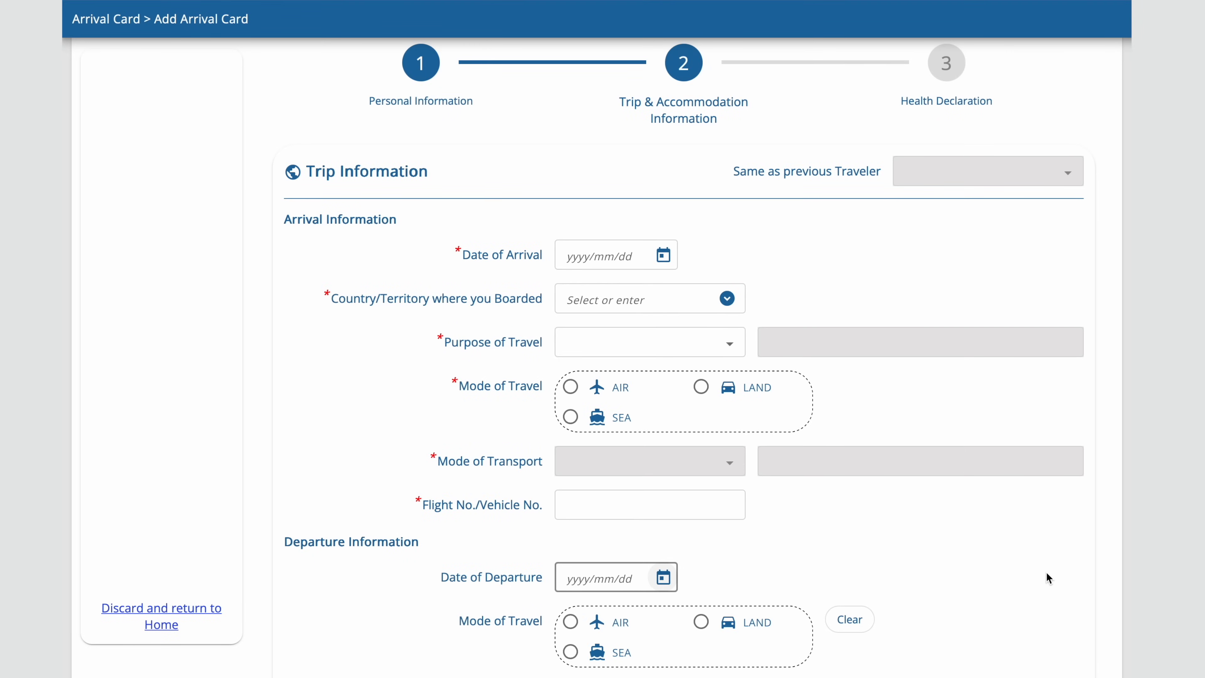
- Set the date of arrival to 2025/05/29 and the country of boarding to AUS : AUSTRALIA
click(663, 255)
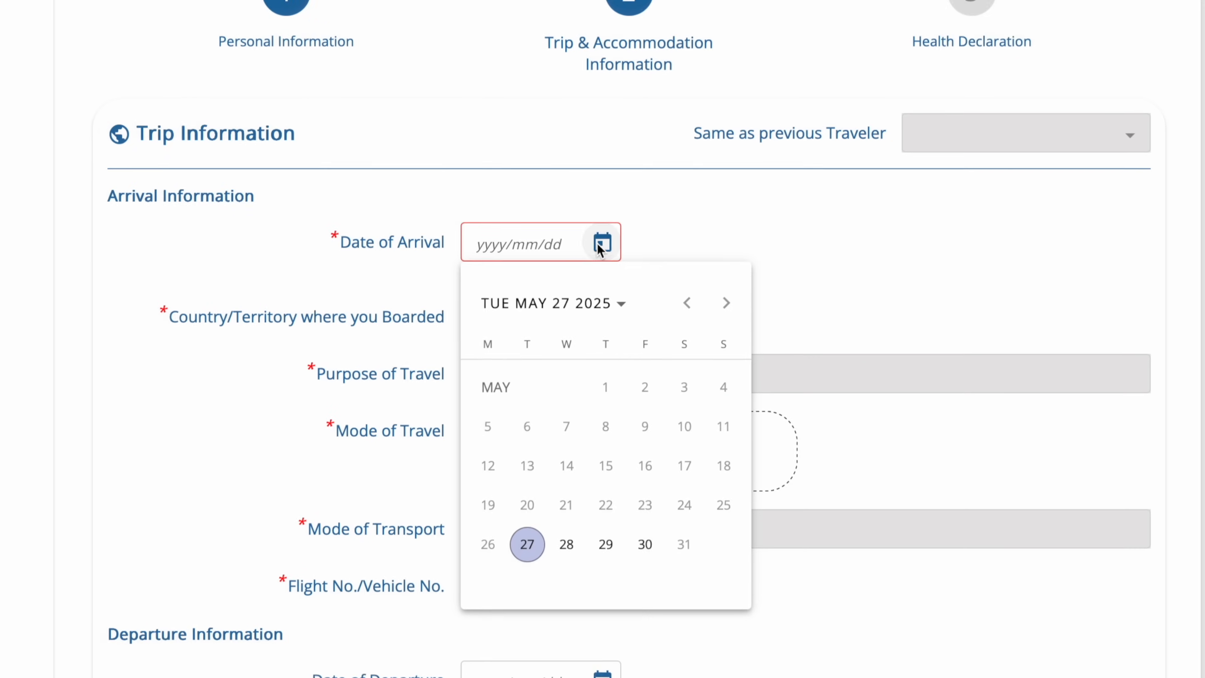
click(606, 550)
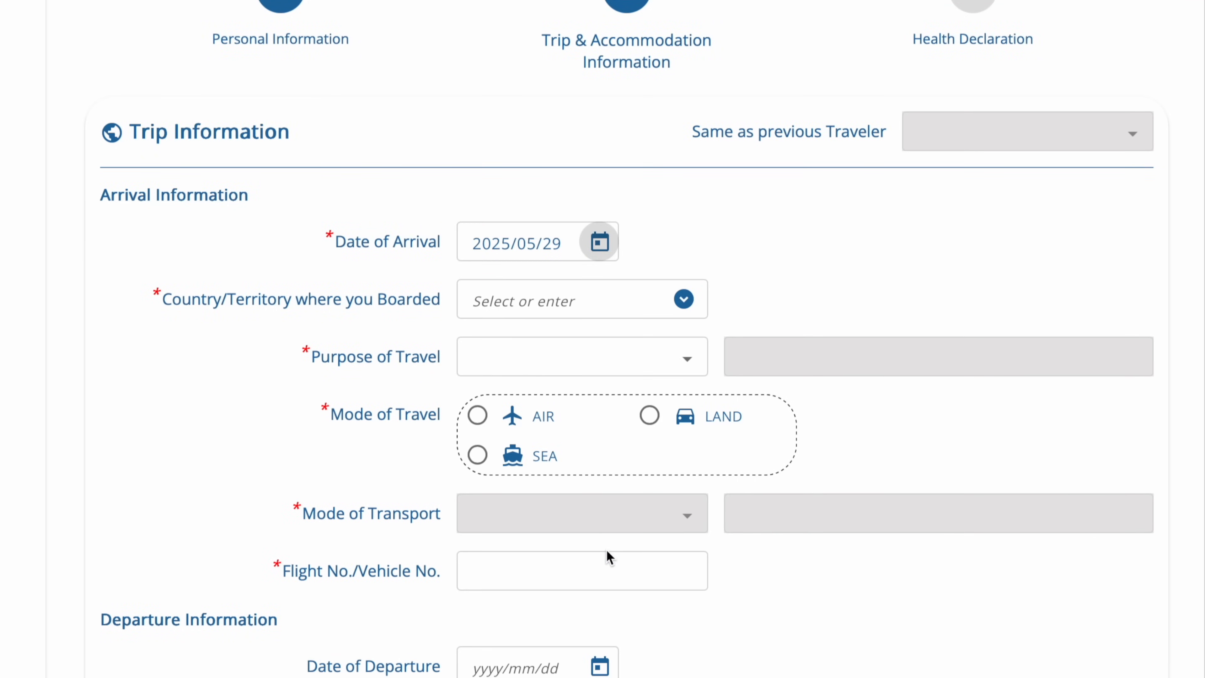
click(657, 311)
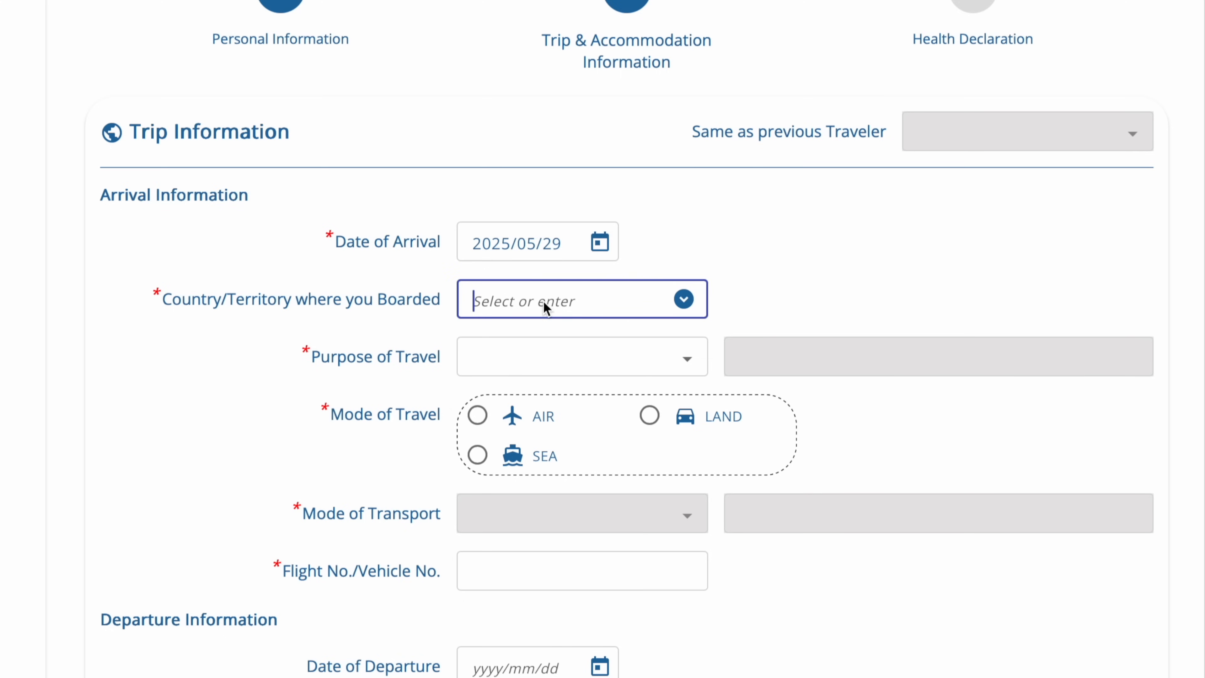
text(AUS)
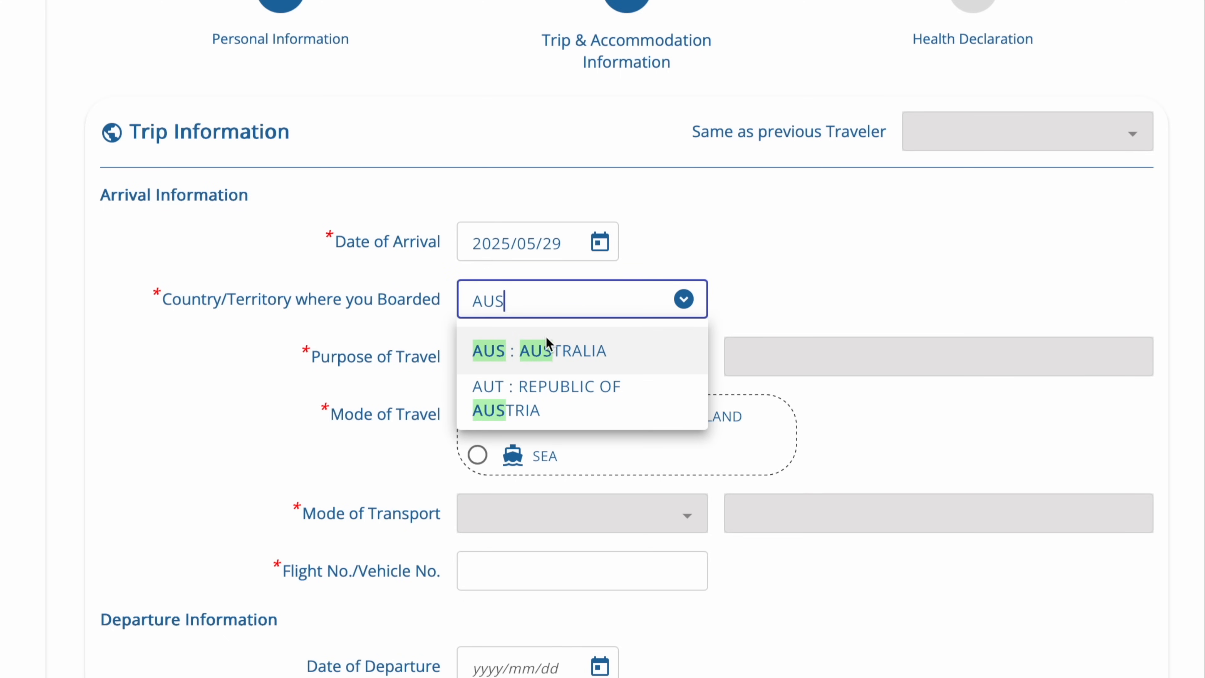
click(549, 348)
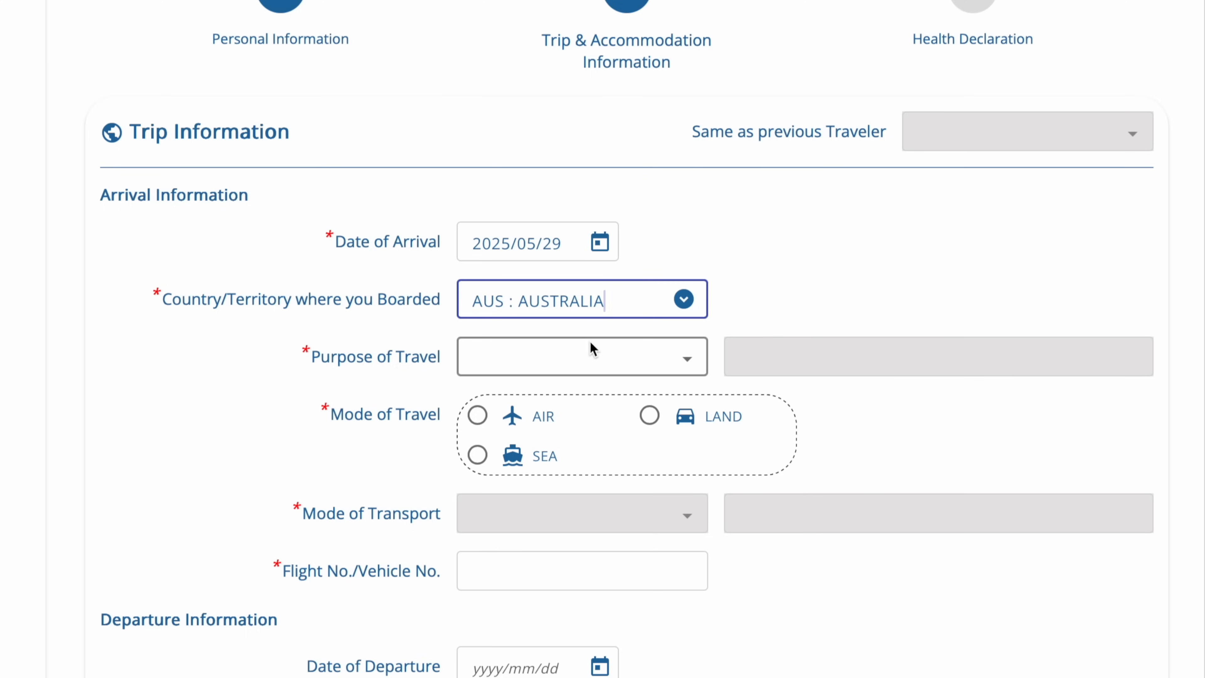
- Review the available purposes of travel and choose HOLIDAY
scroll(571, 372, down, 1)
click(577, 330)
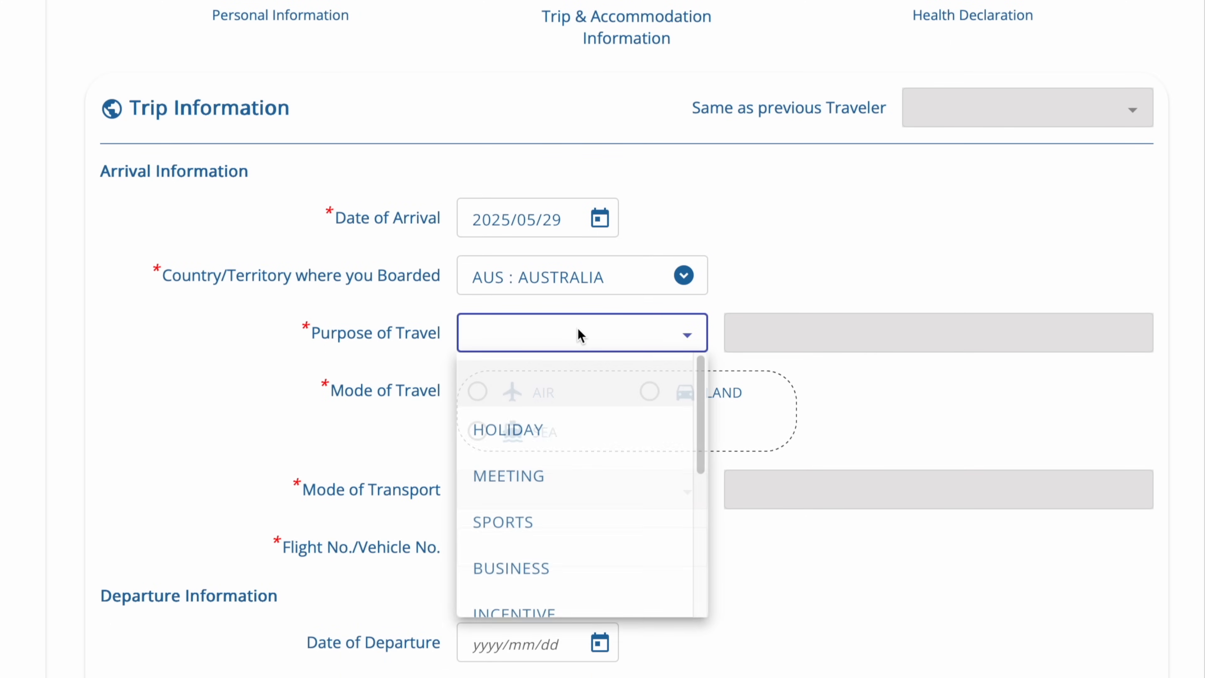
scroll(569, 484, down, 2)
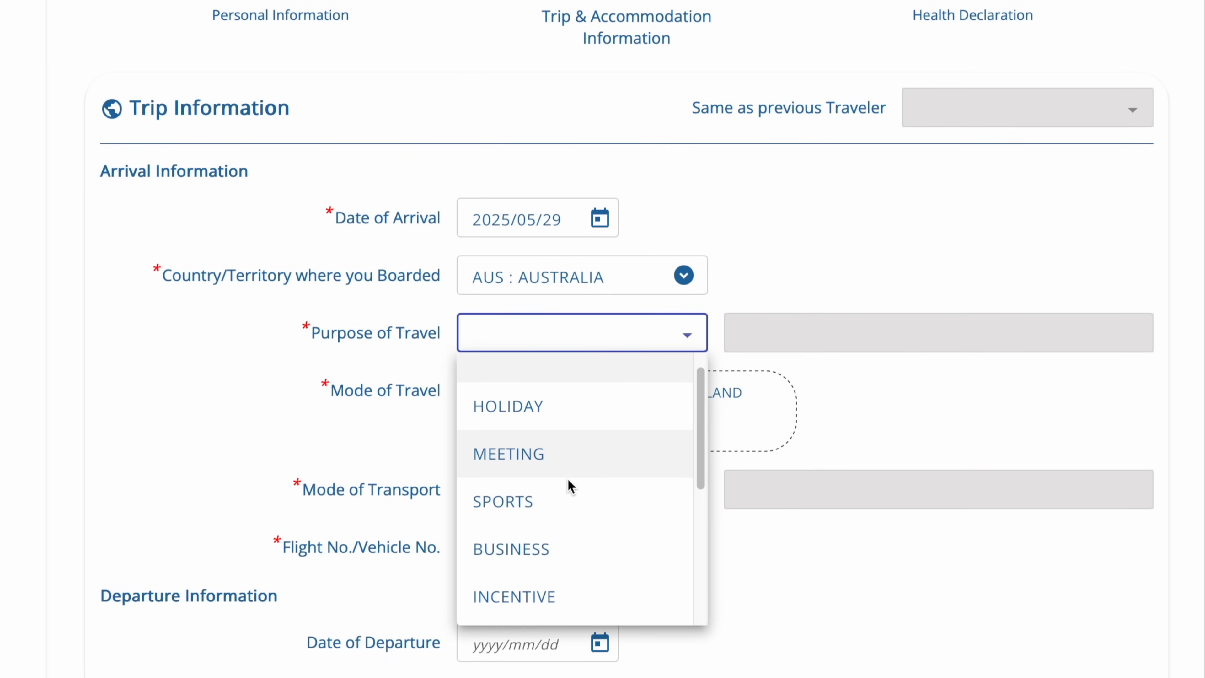
scroll(568, 481, down, 4)
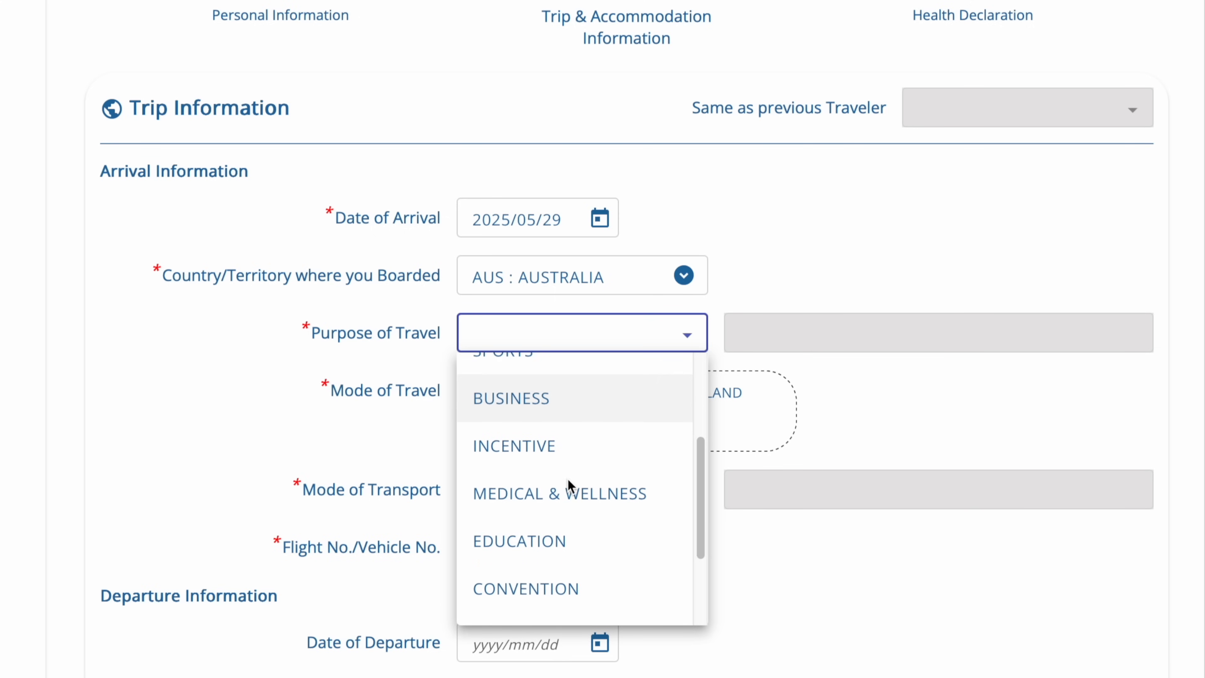
scroll(567, 477, down, 2)
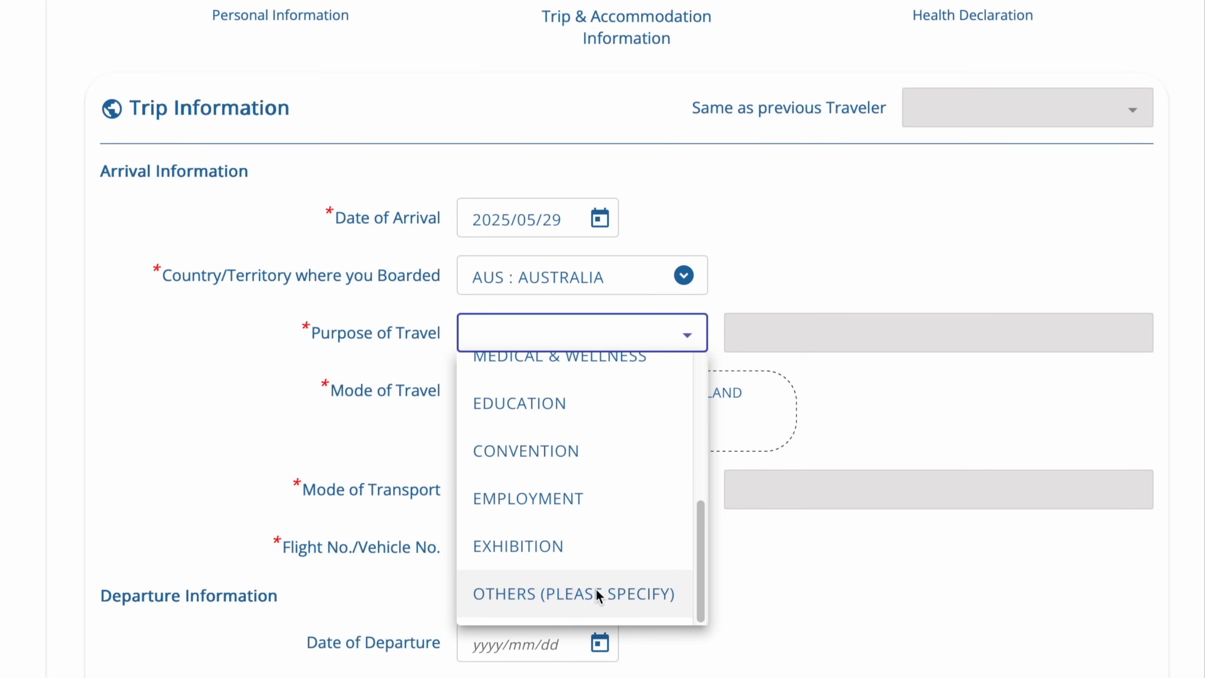
scroll(619, 525, up, 8)
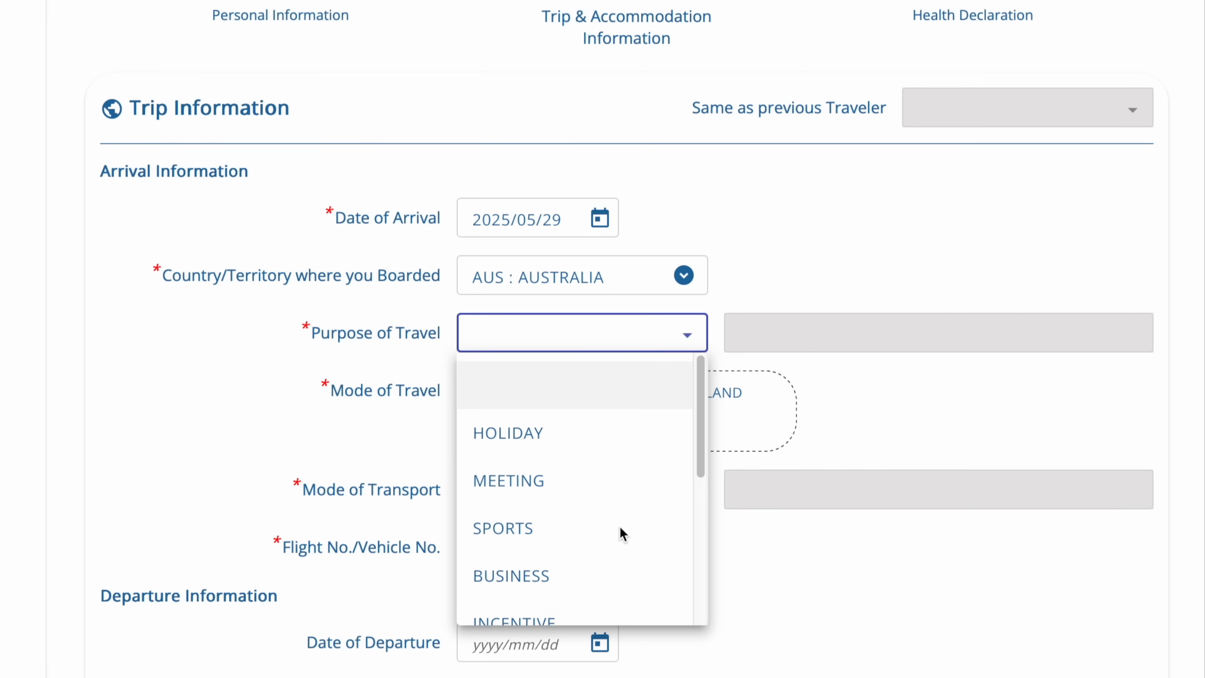
click(560, 438)
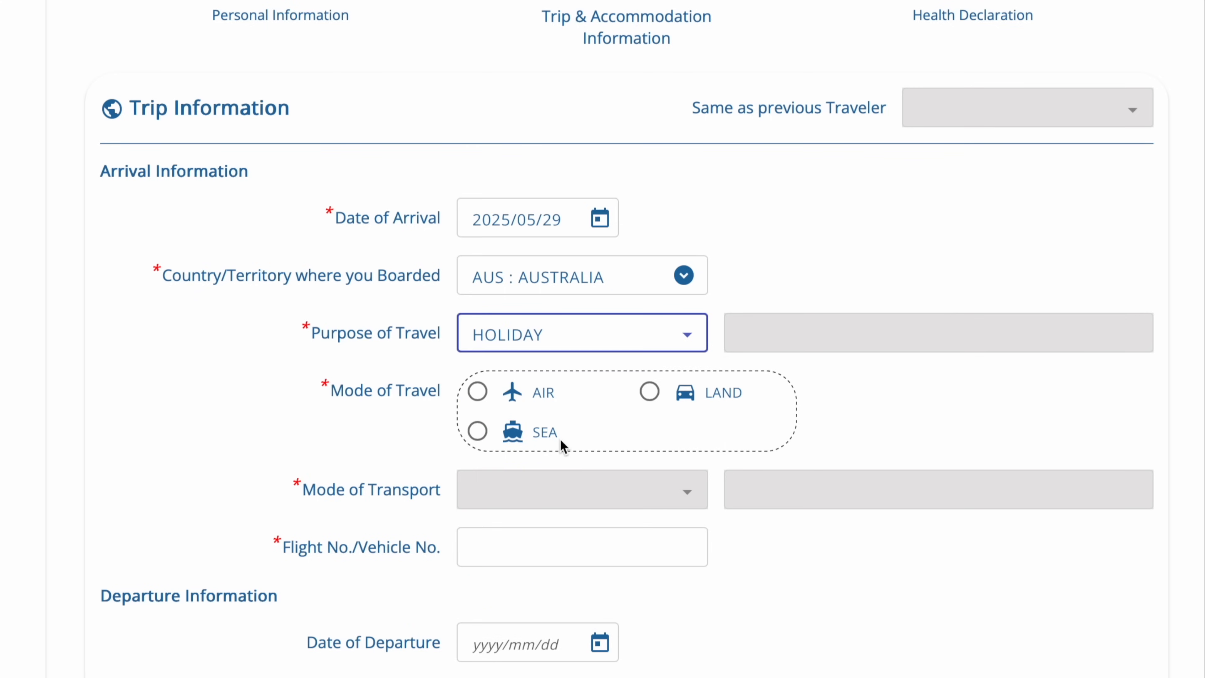
- Specify arrival by AIR on a COMMERCIAL FLIGHT with flight number TG600
click(478, 391)
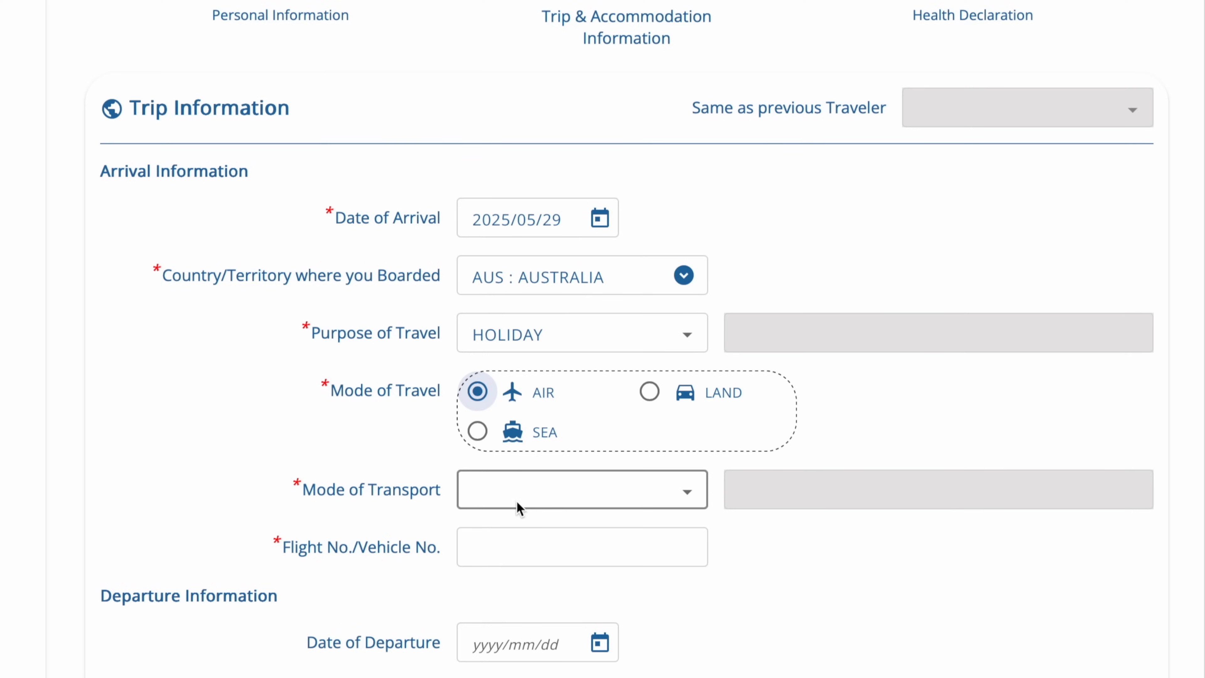
click(656, 501)
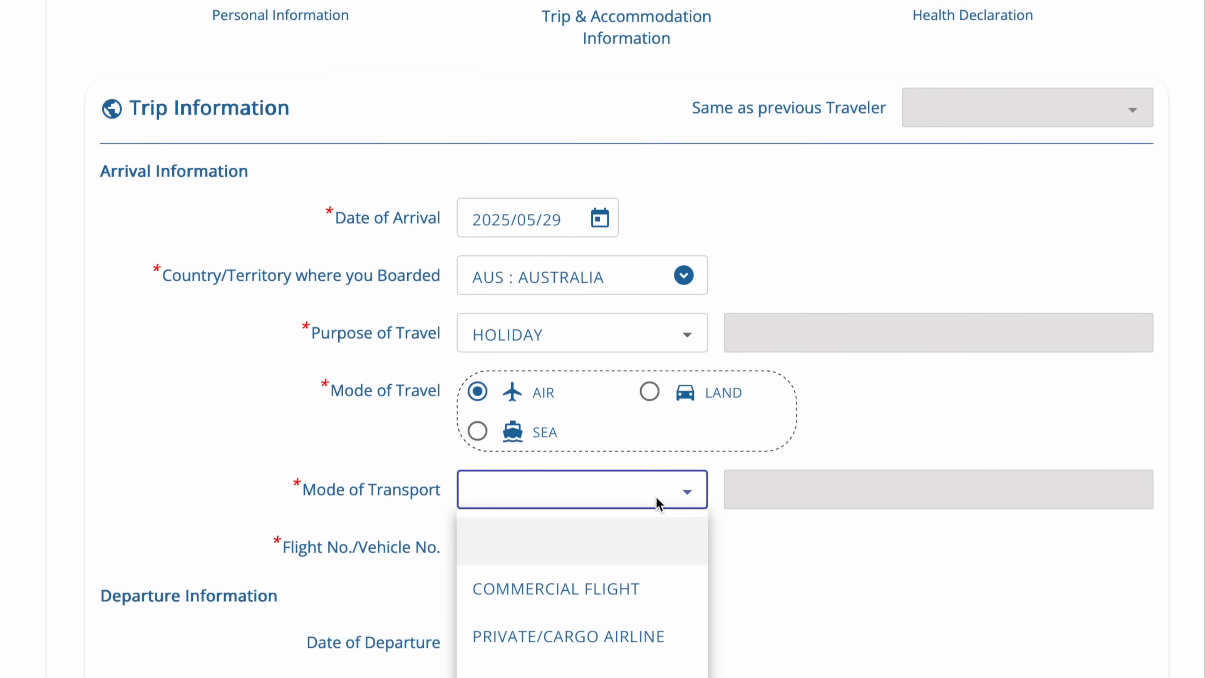
click(603, 594)
scroll(600, 575, down, 1)
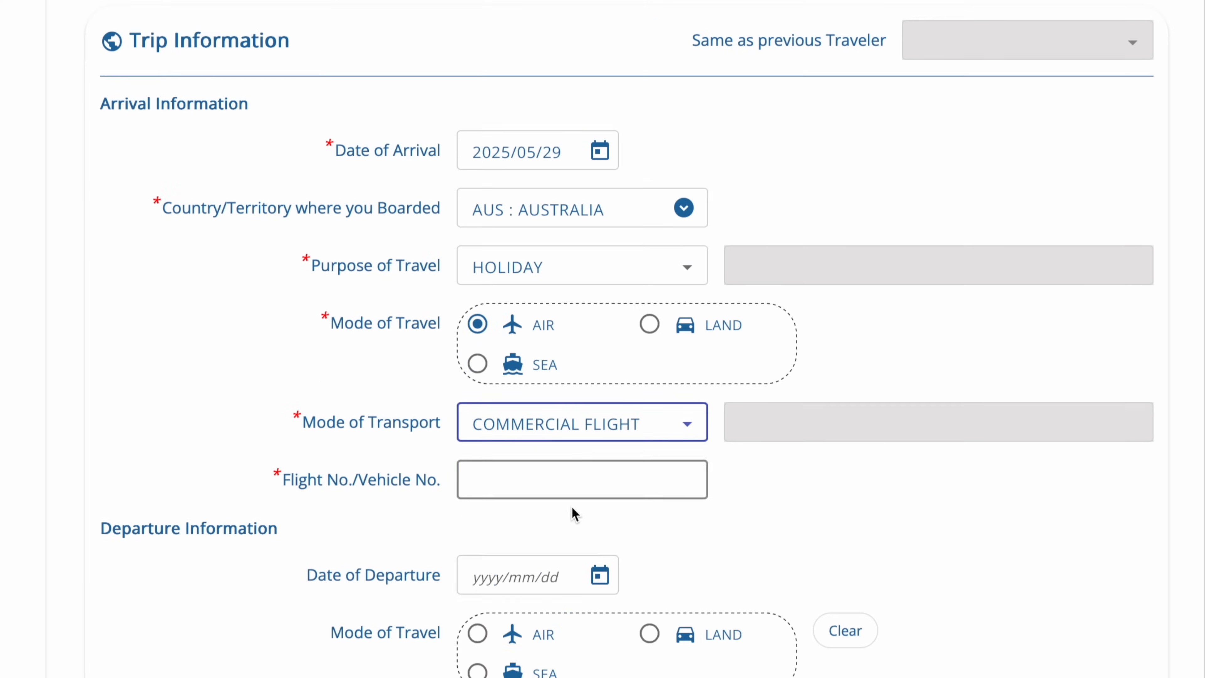
click(549, 466)
text(TG)
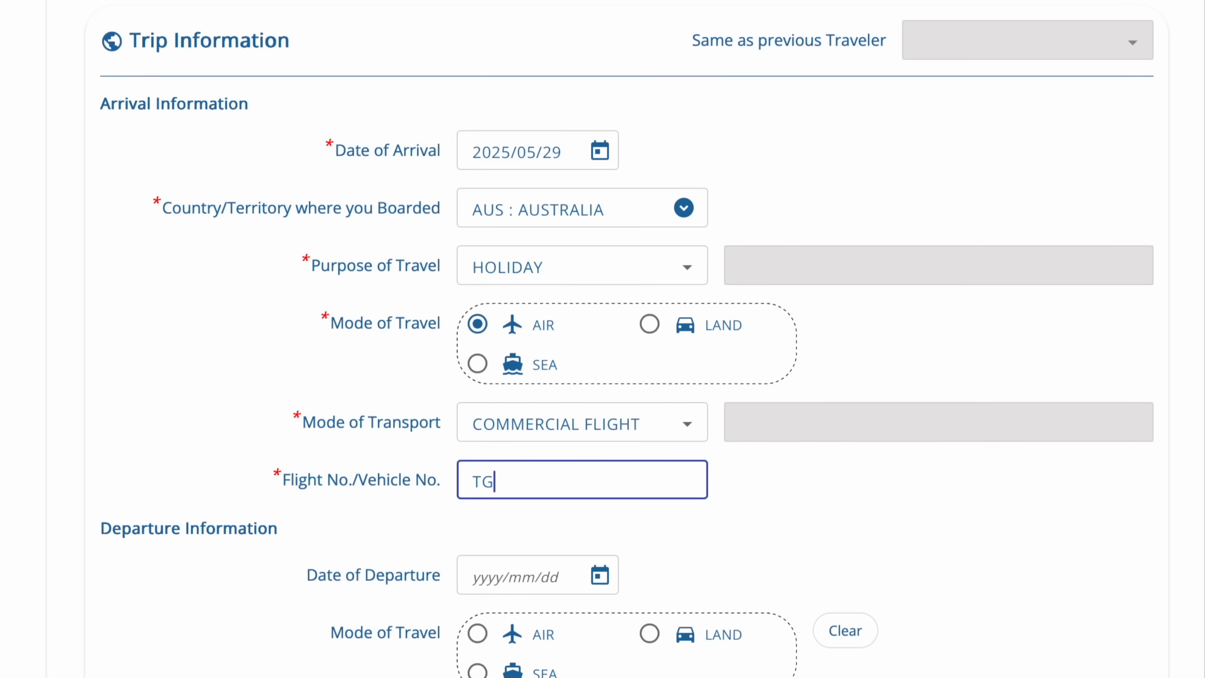
text(600)
- Set the date of departure to 2025/06/27
scroll(586, 485, down, 4)
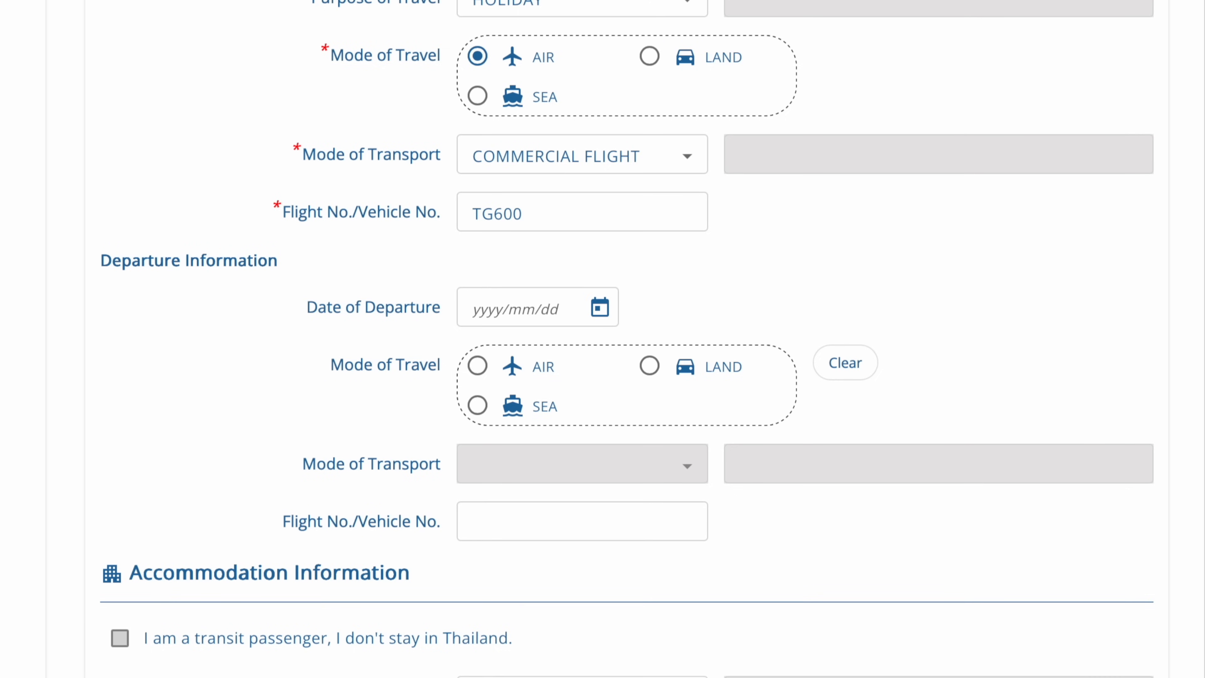
click(600, 307)
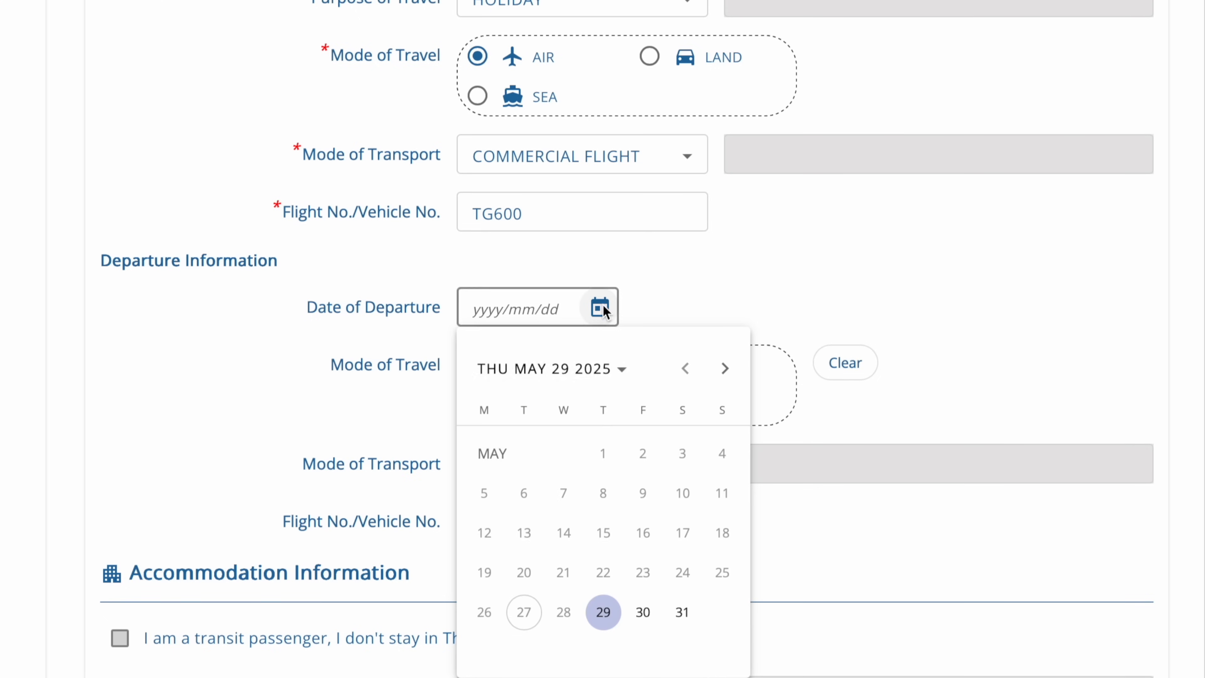
click(719, 383)
click(642, 611)
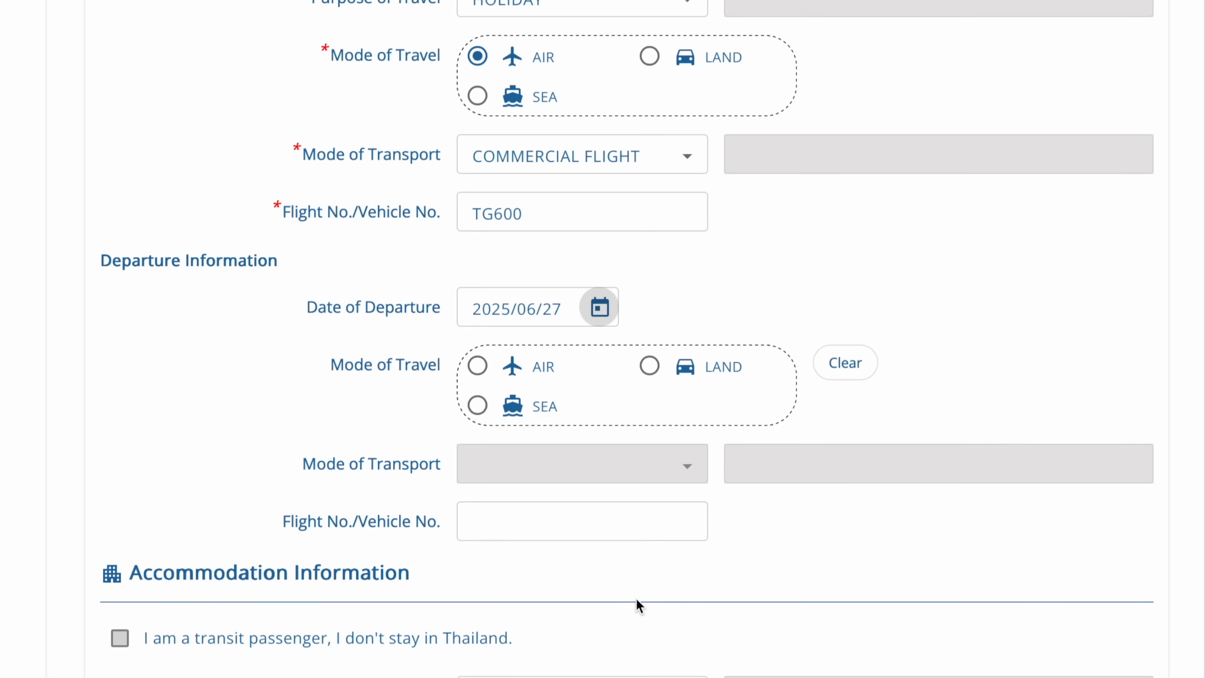
- Specify departure by AIR on a COMMERCIAL FLIGHT with flight number TG601
click(477, 366)
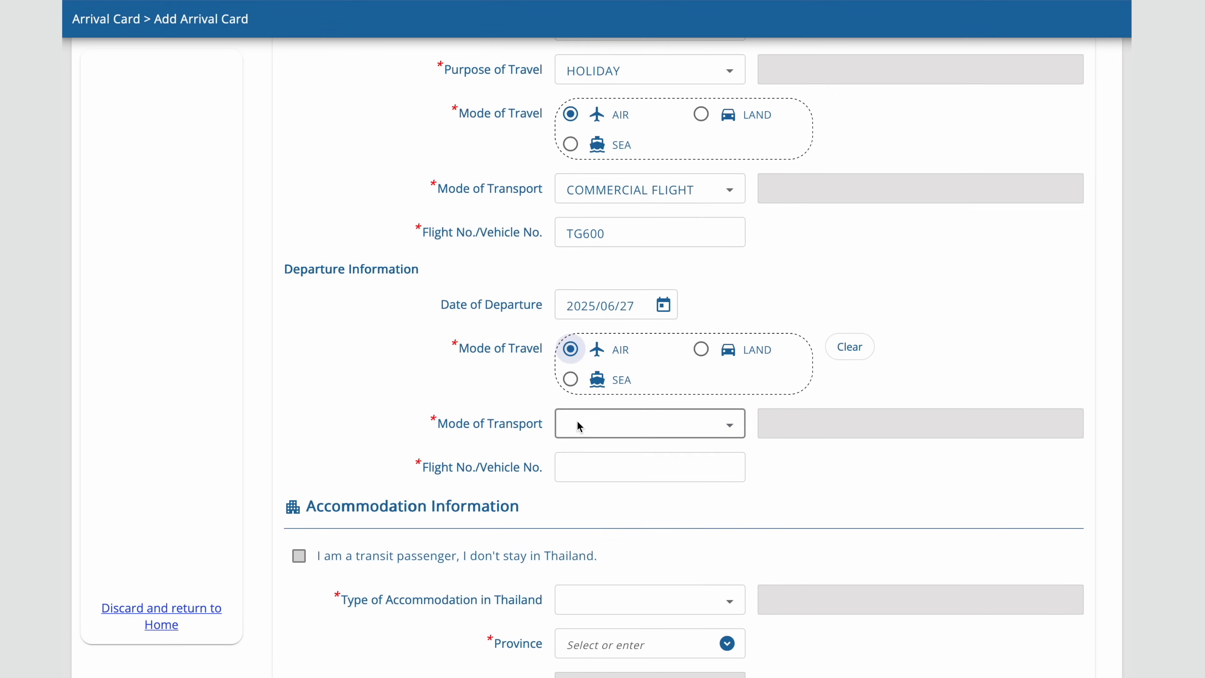
click(529, 467)
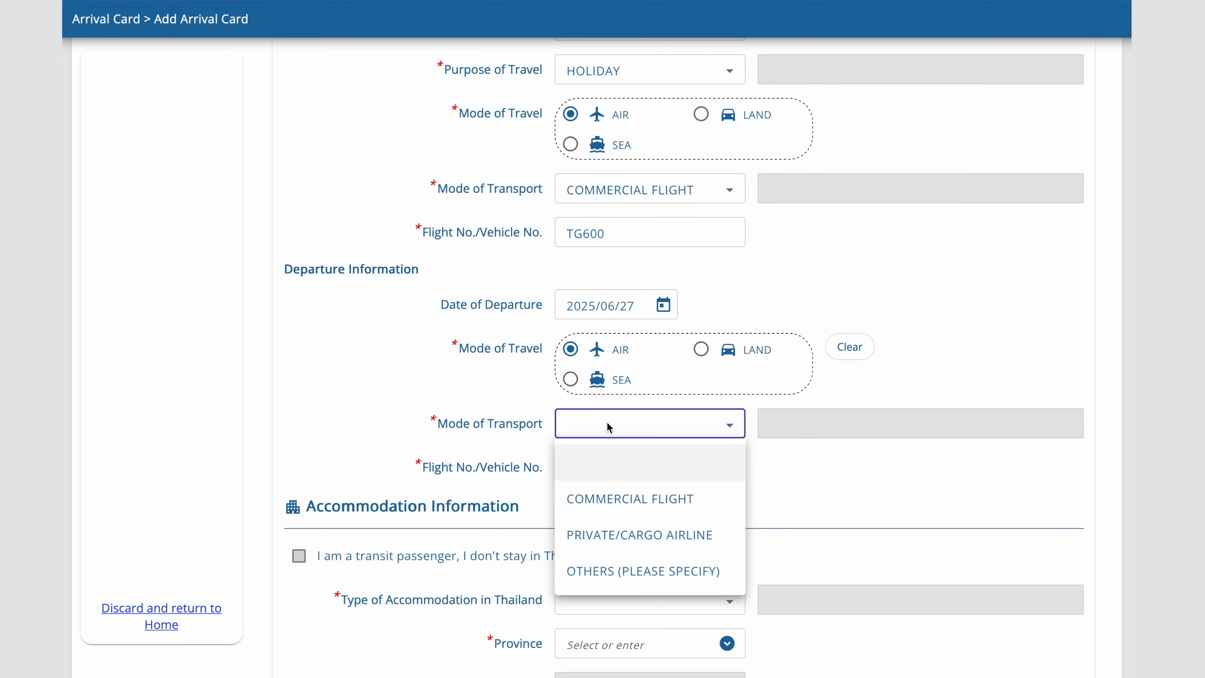
click(615, 498)
click(626, 476)
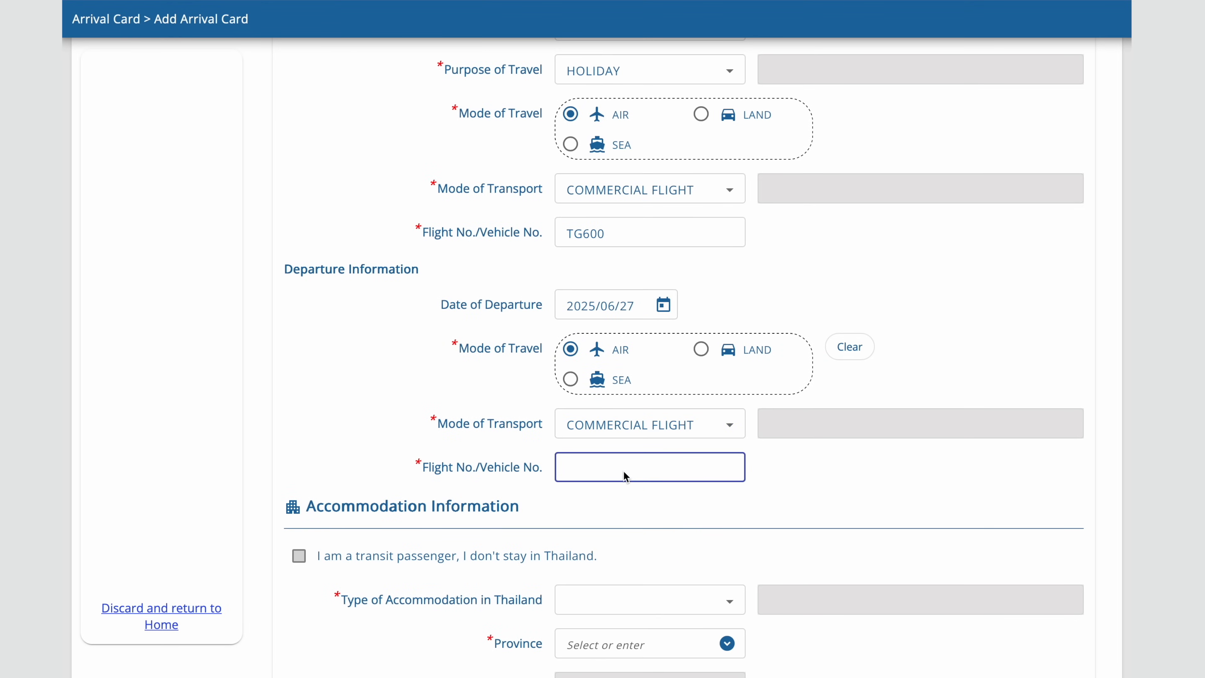
text(TG600)
key(BackSpace)
text(1)
- Set the type of accommodation in Thailand to HOTEL and the province to BANGKOK
scroll(602, 339, down, 5)
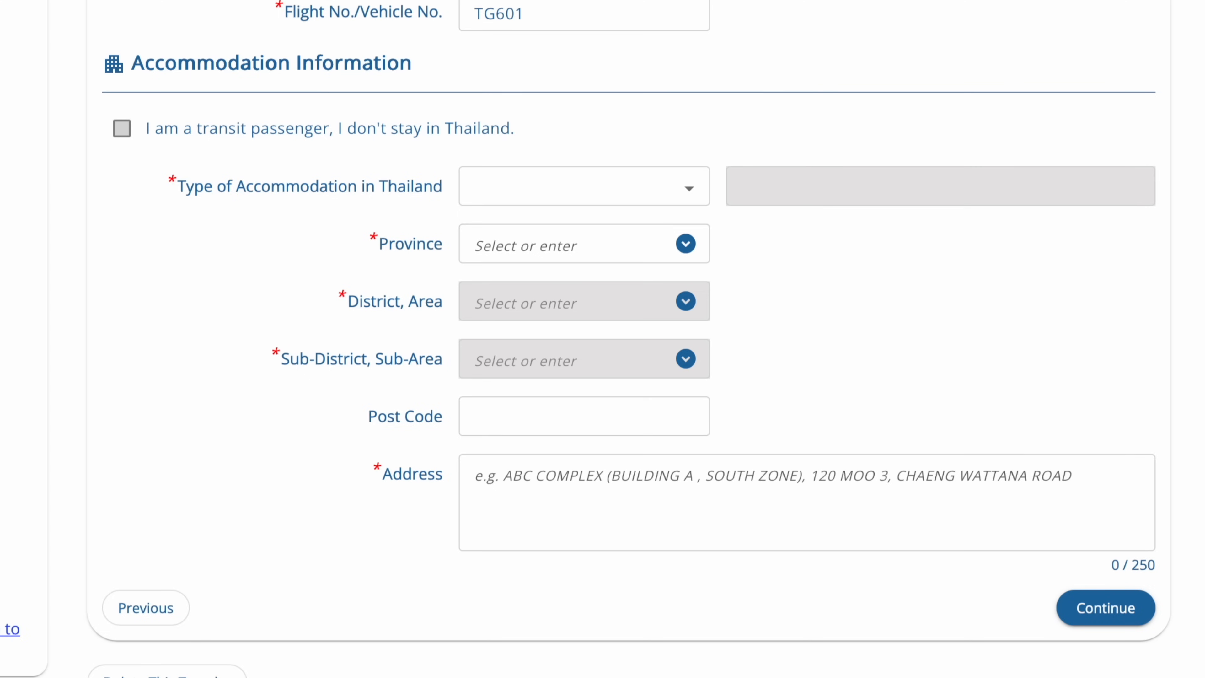
click(645, 186)
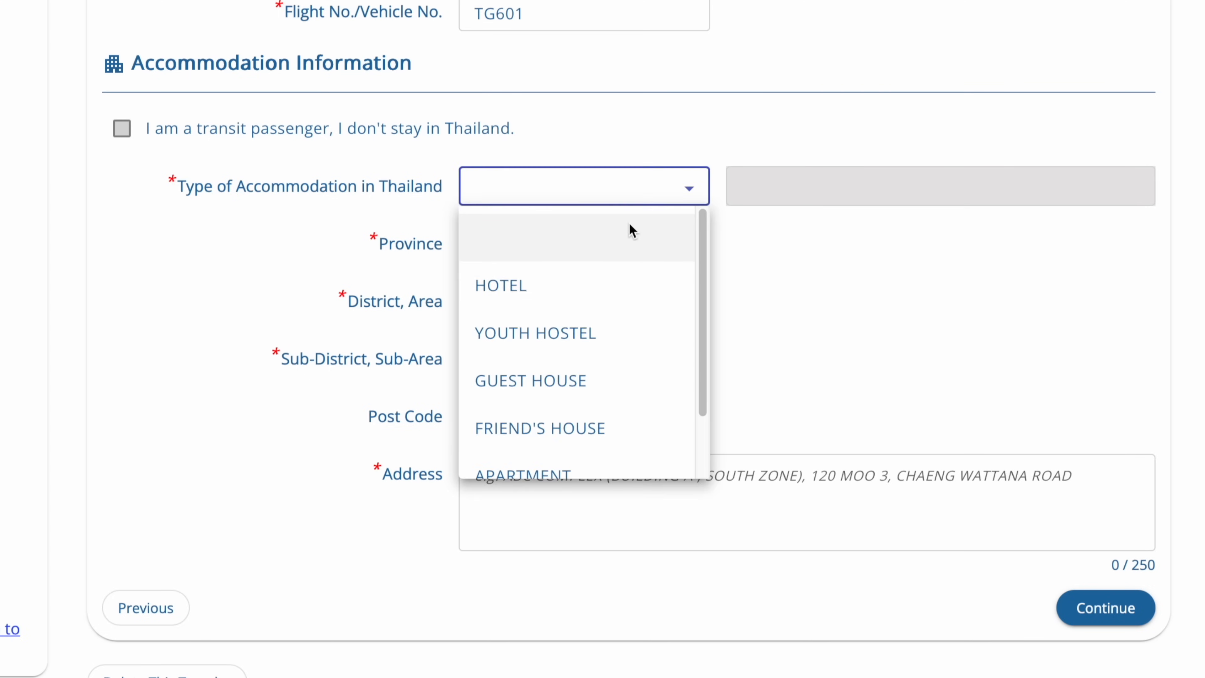
click(613, 283)
click(622, 244)
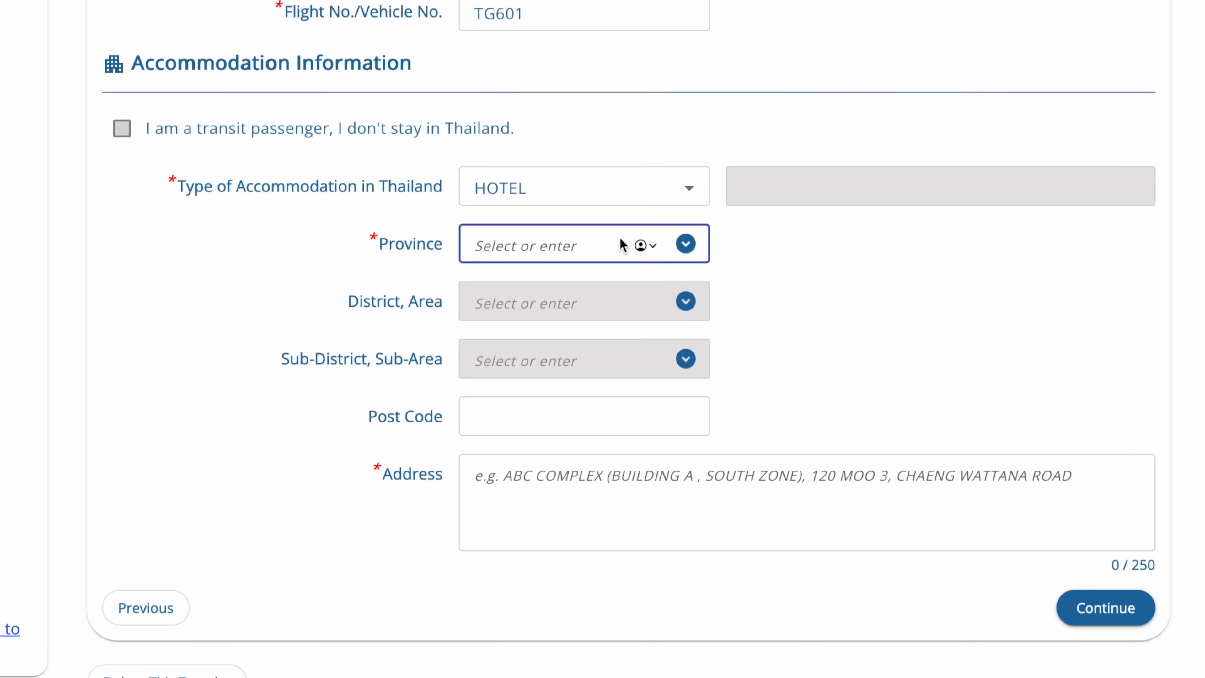
click(685, 243)
click(583, 399)
- Set the accommodation's district to RATCHATHEWI and its sub-district to THANON PHAYA THAI
click(597, 308)
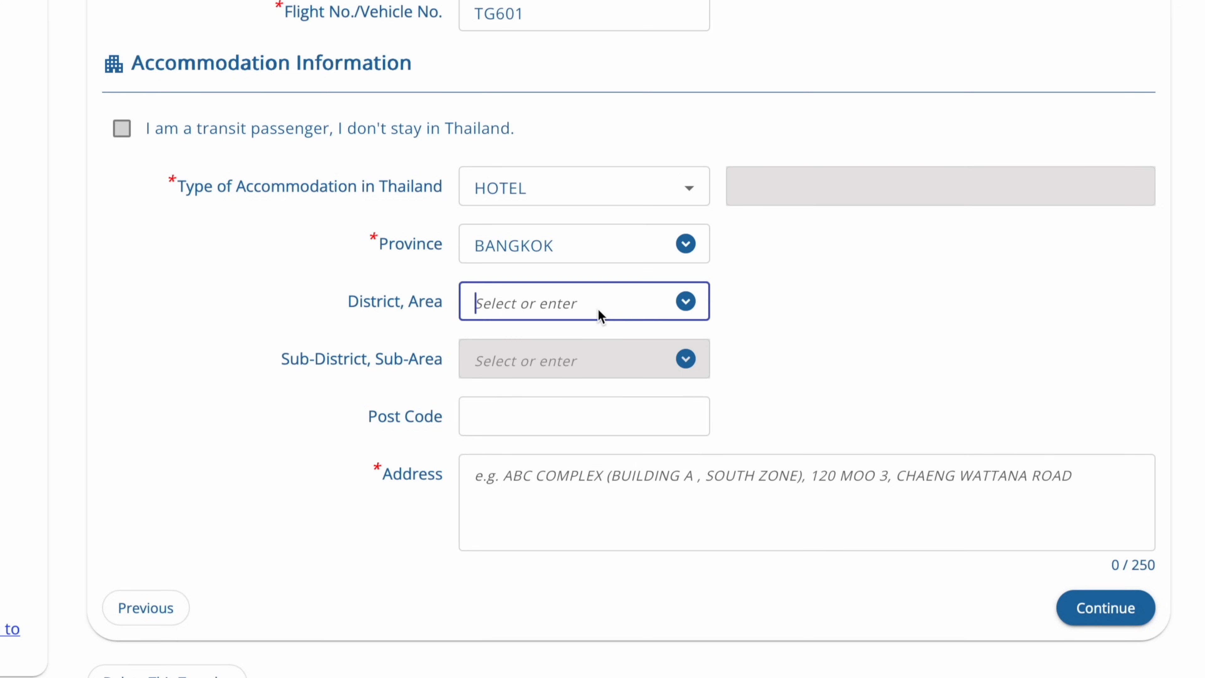
click(692, 301)
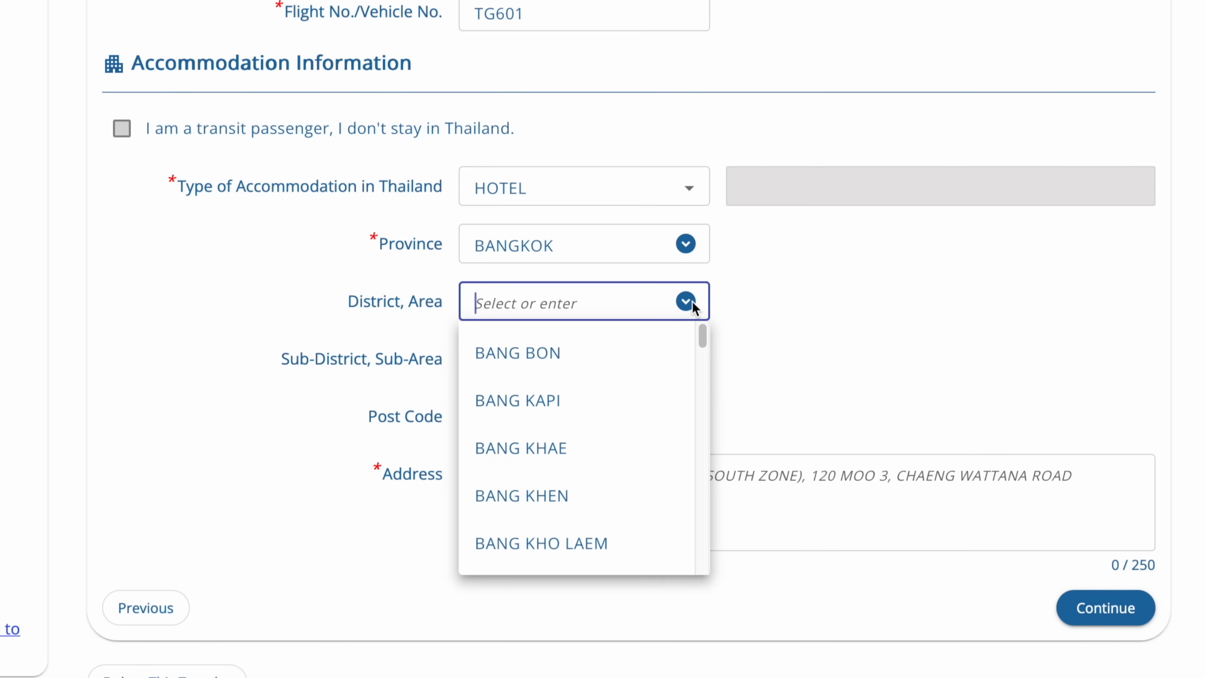
scroll(633, 385, down, 20)
scroll(635, 389, up, 6)
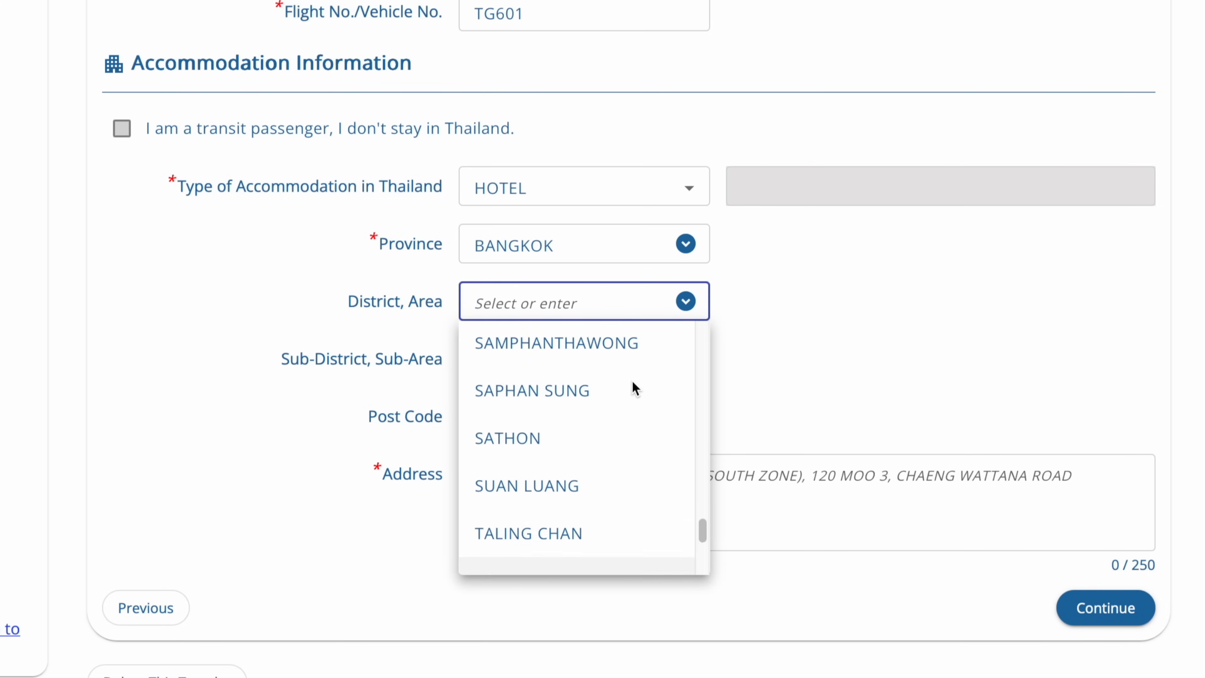
click(572, 493)
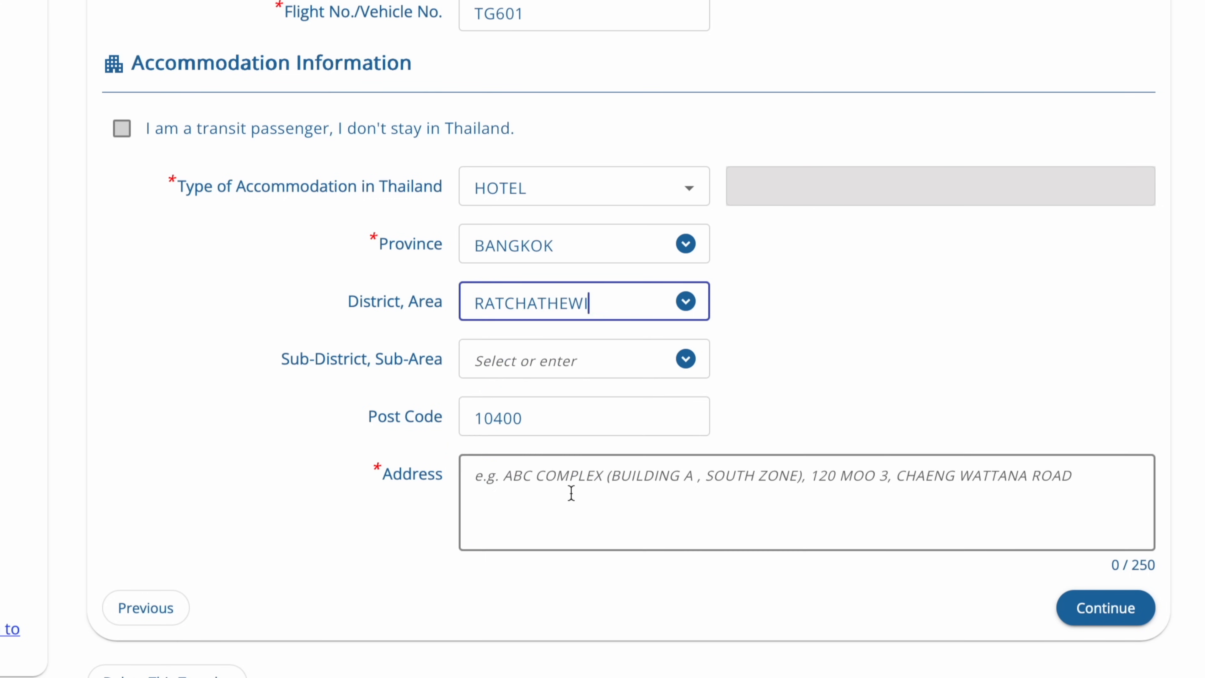
click(596, 360)
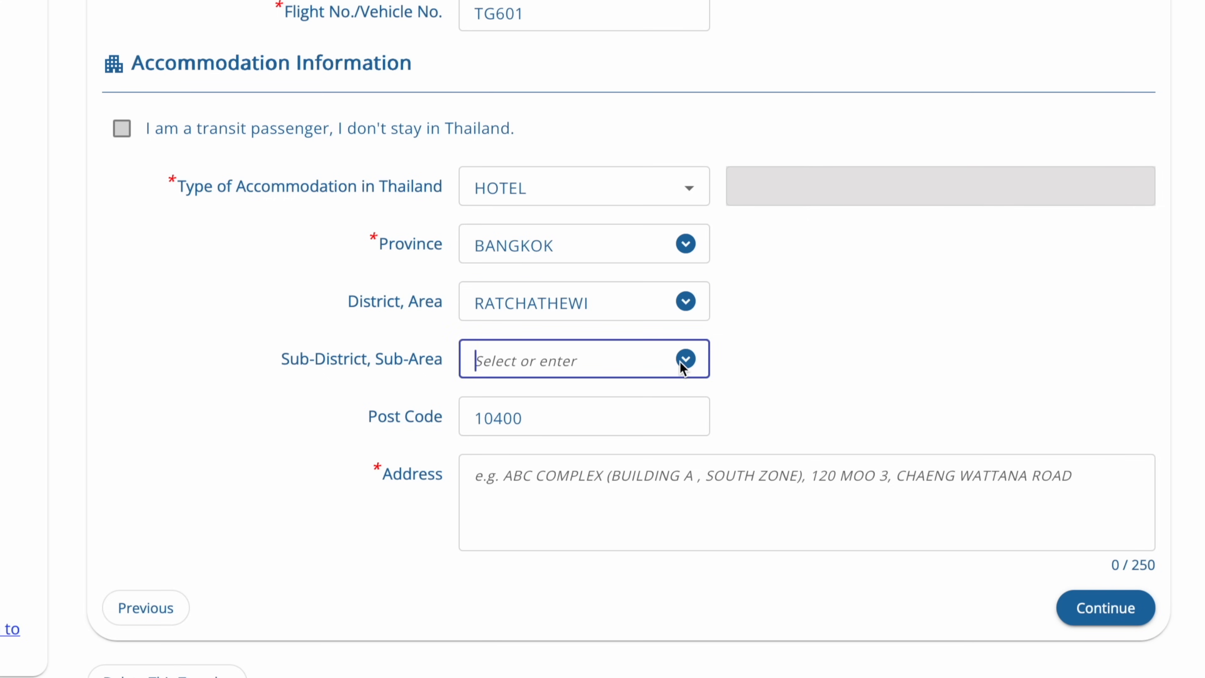
click(630, 463)
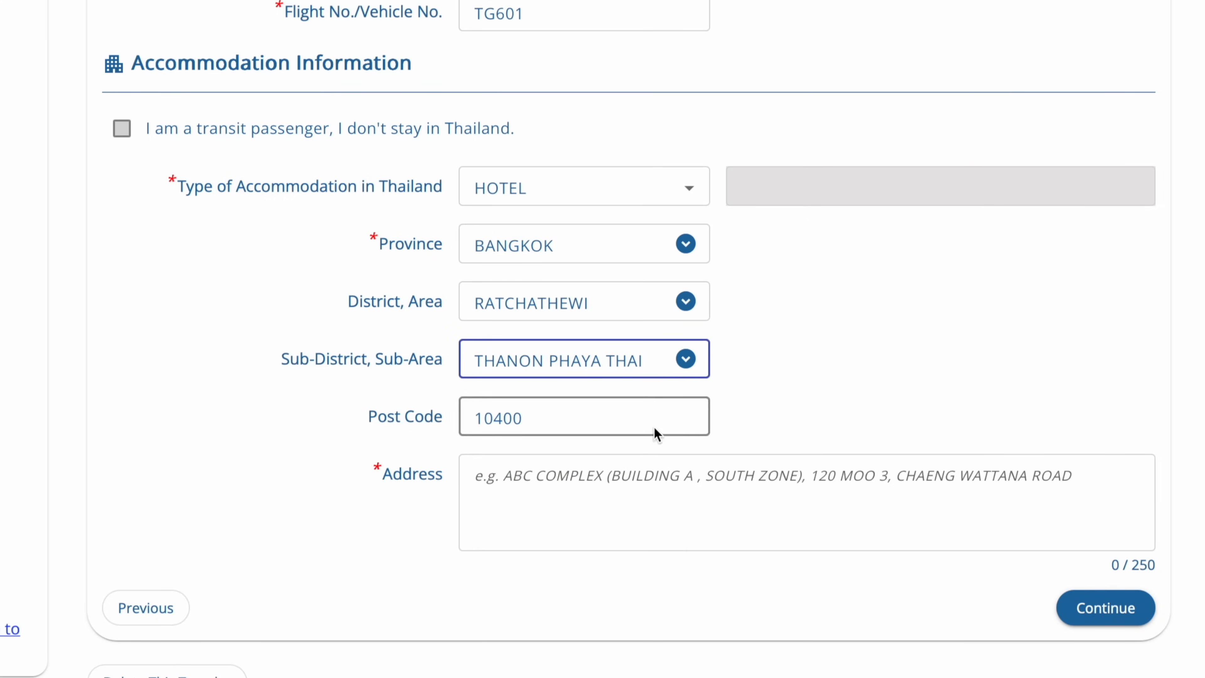
- Enter the hotel's name and street address as the accommodation address and continue to the health declaration
scroll(705, 425, down, 1)
click(643, 463)
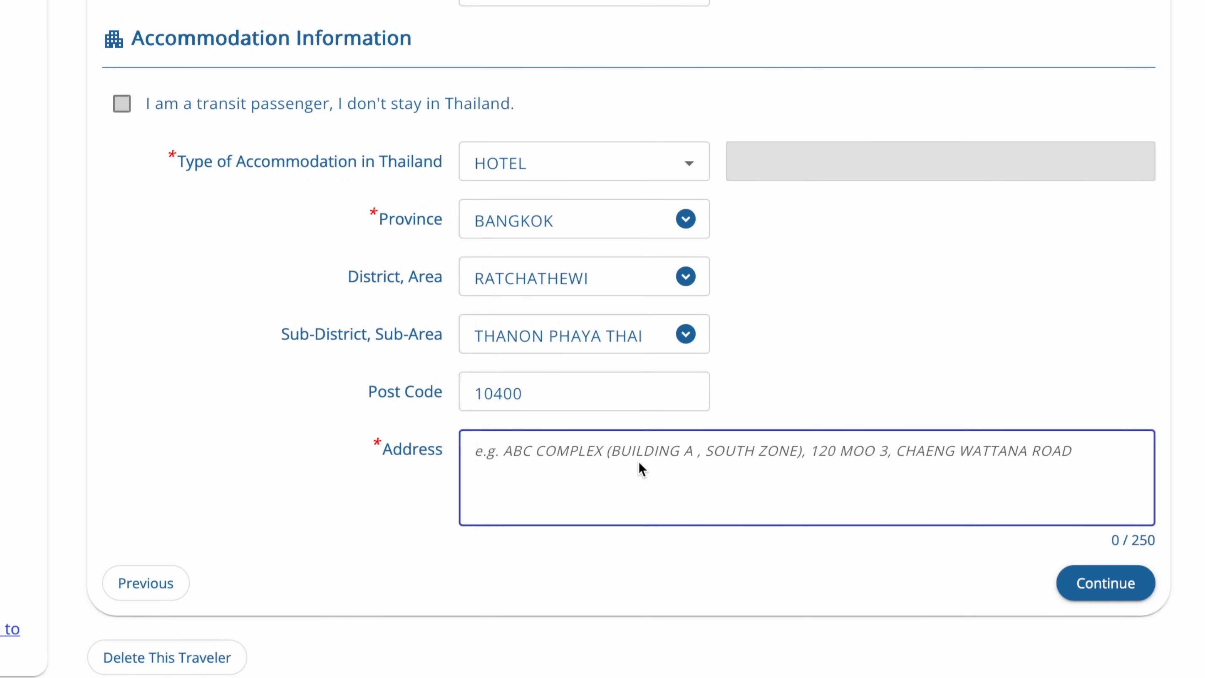
text(BEST HOTE)
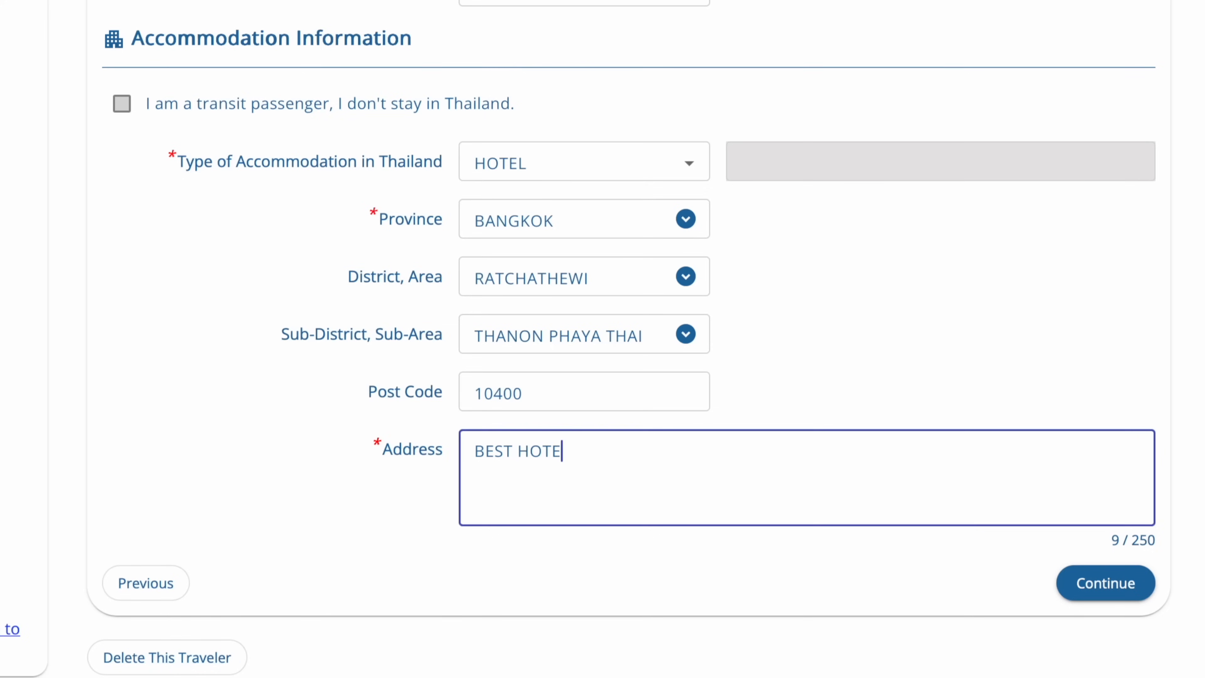
text(L BANGKOK)
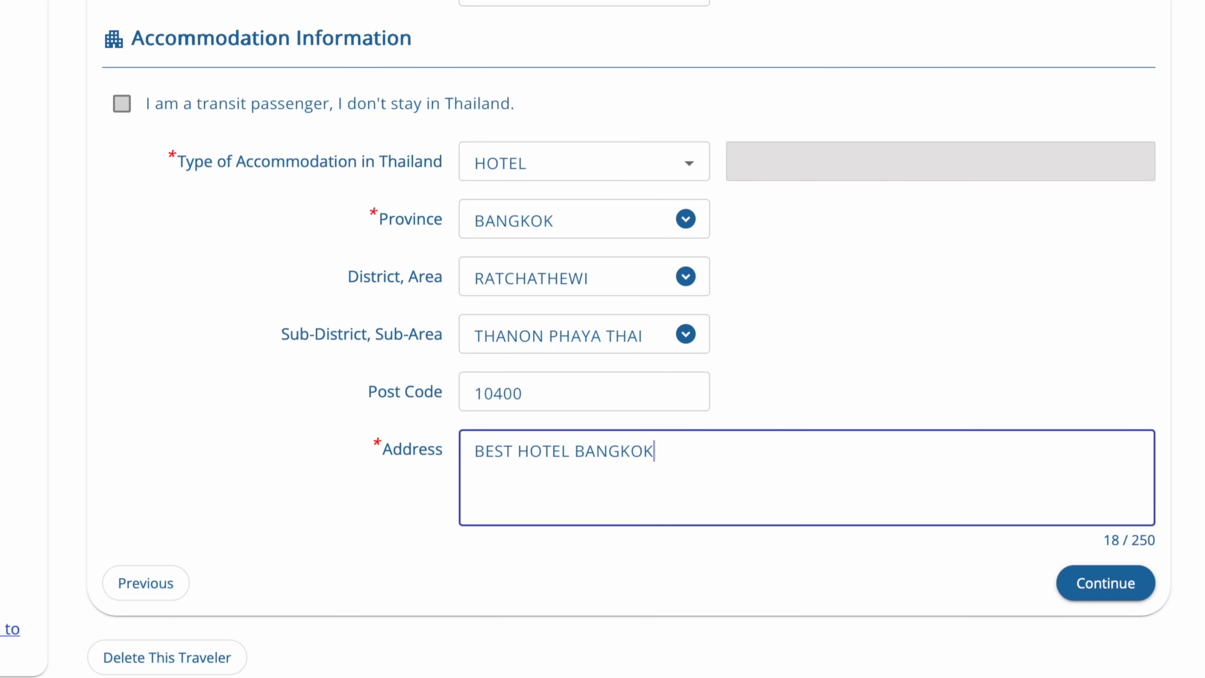
text(, 123)
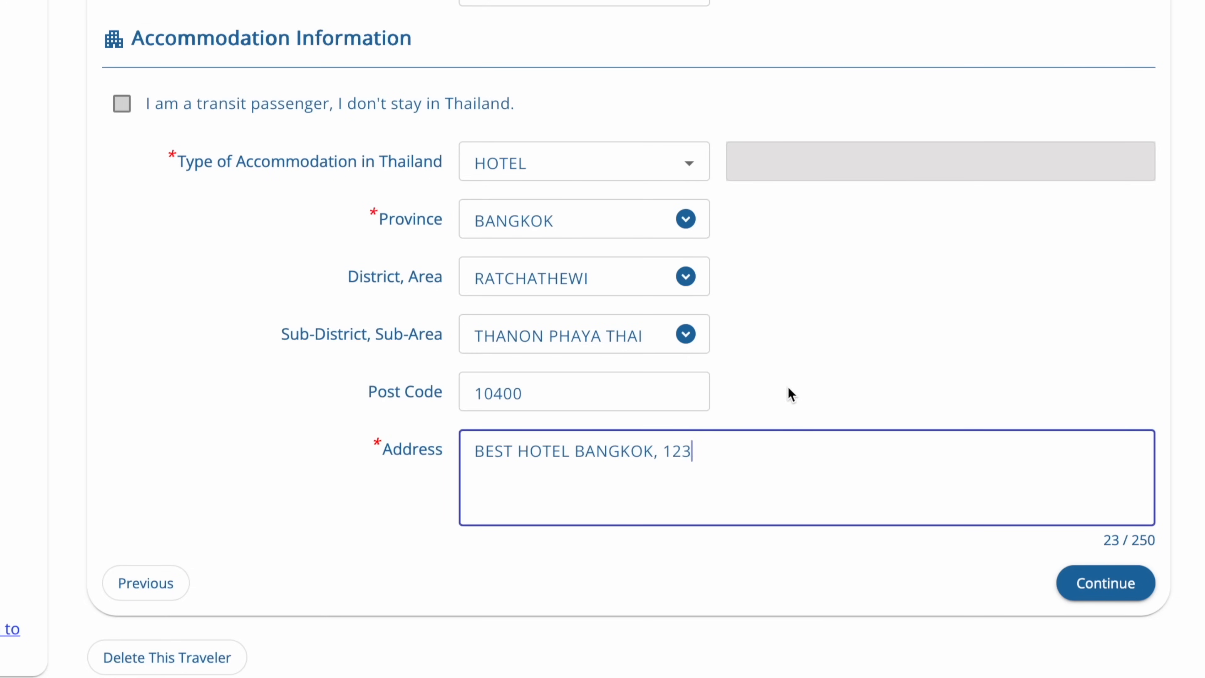
click(1106, 584)
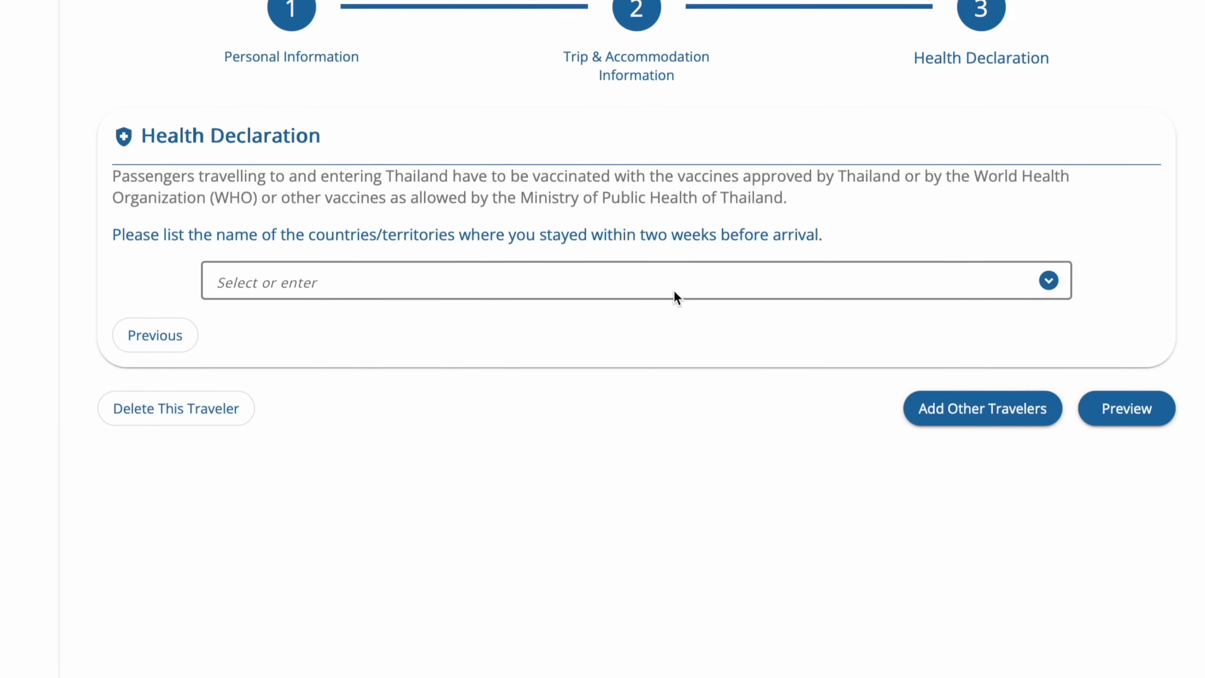
- Add BRA : FEDERATIVE REPUBLIC OF BRAZIL to the countries stayed in within two weeks before arrival
click(683, 290)
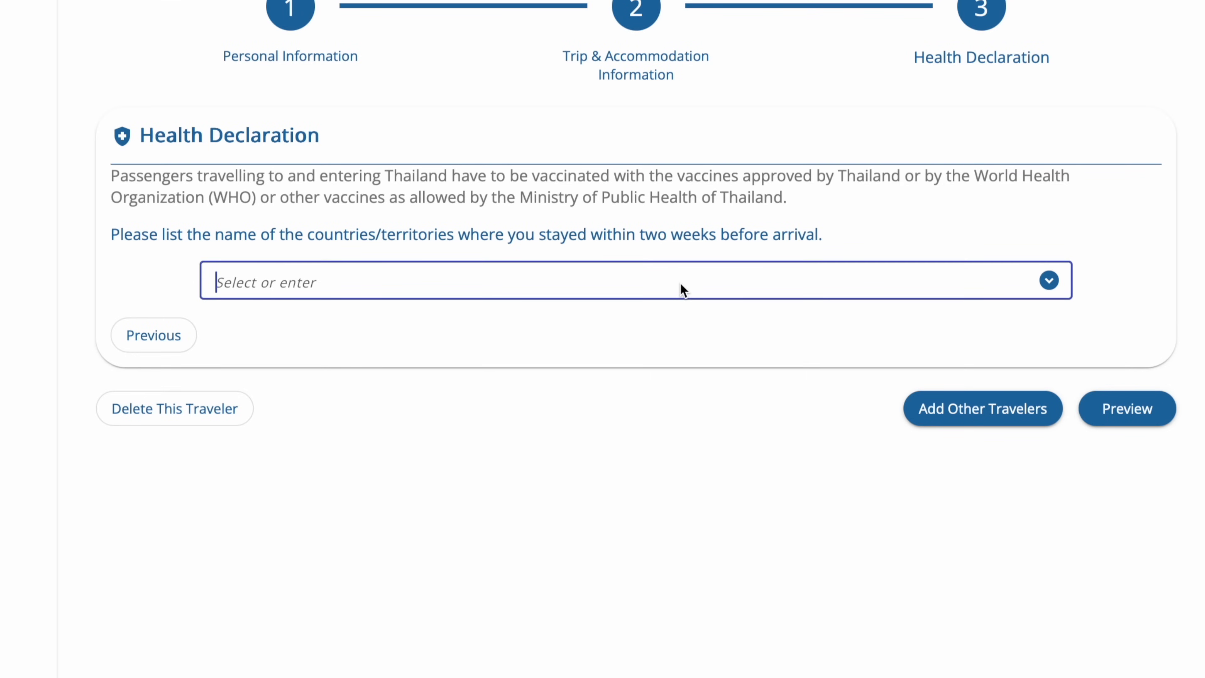
text(BRA)
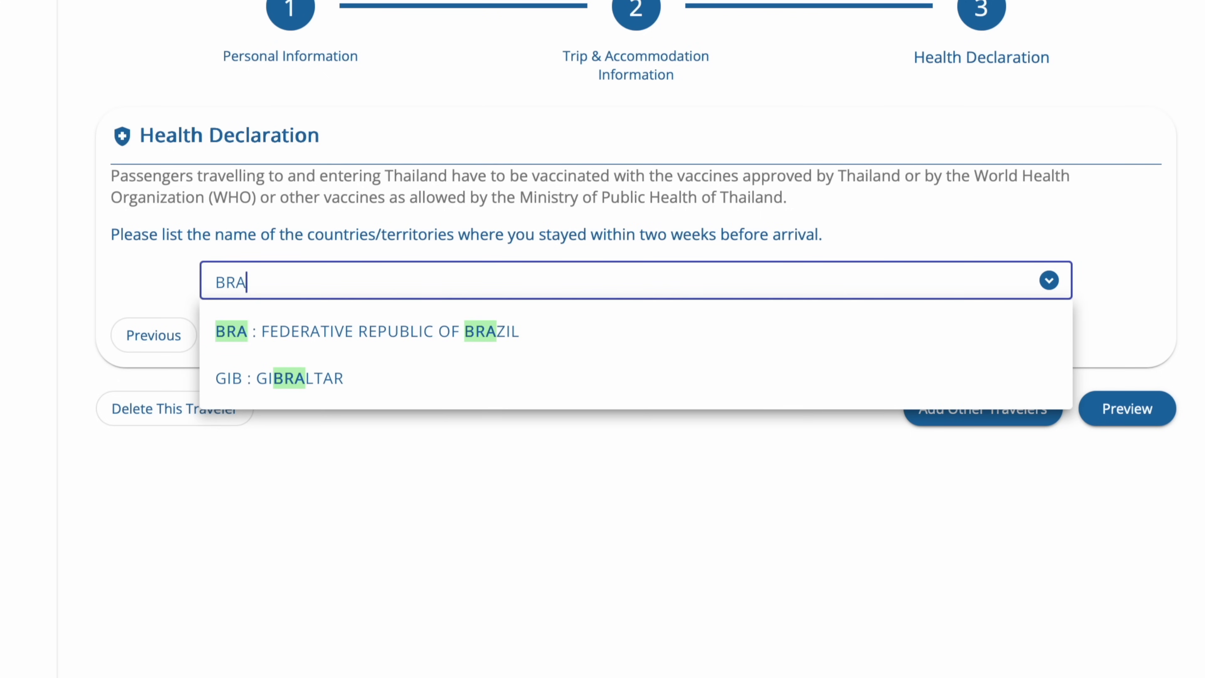
click(522, 338)
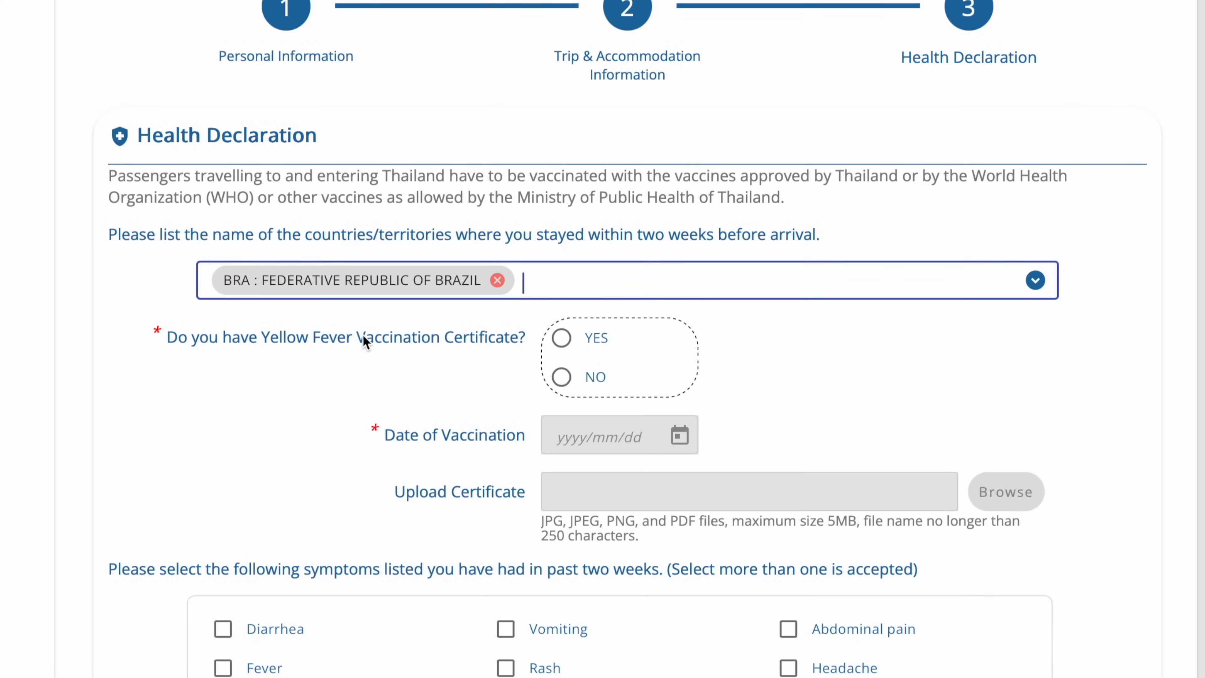
- Answer YES to having a Yellow Fever Vaccination Certificate and set the date of vaccination to 2025/04/01
scroll(403, 391, down, 1)
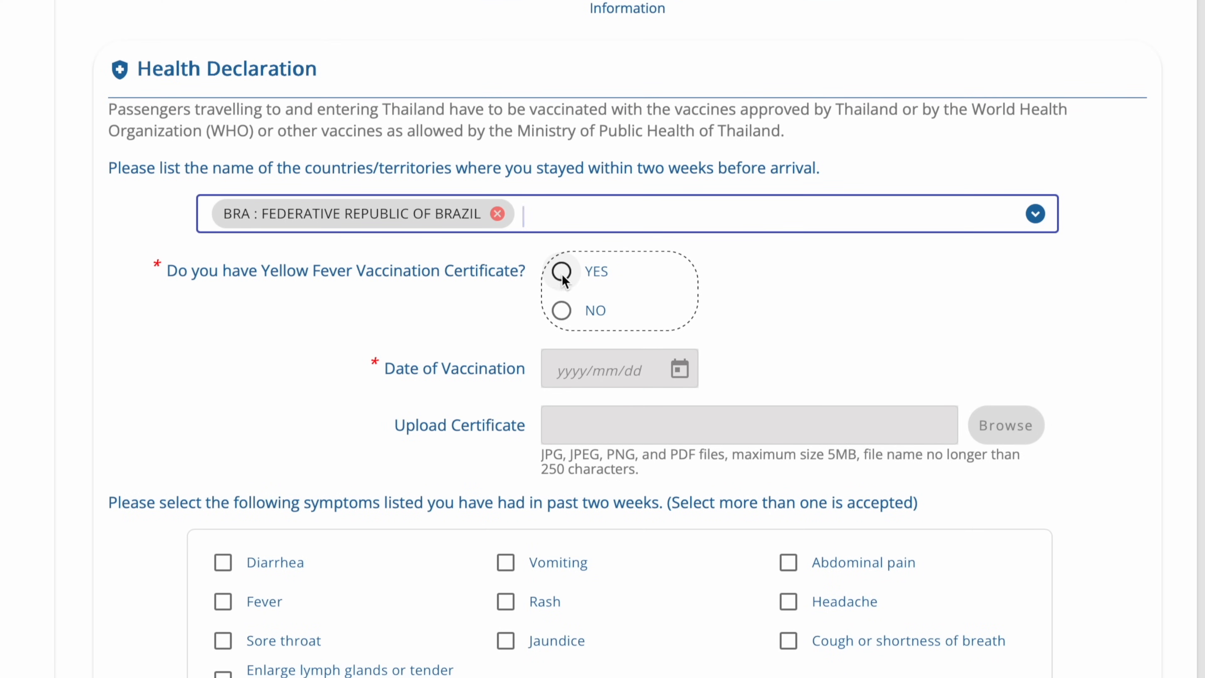
click(561, 272)
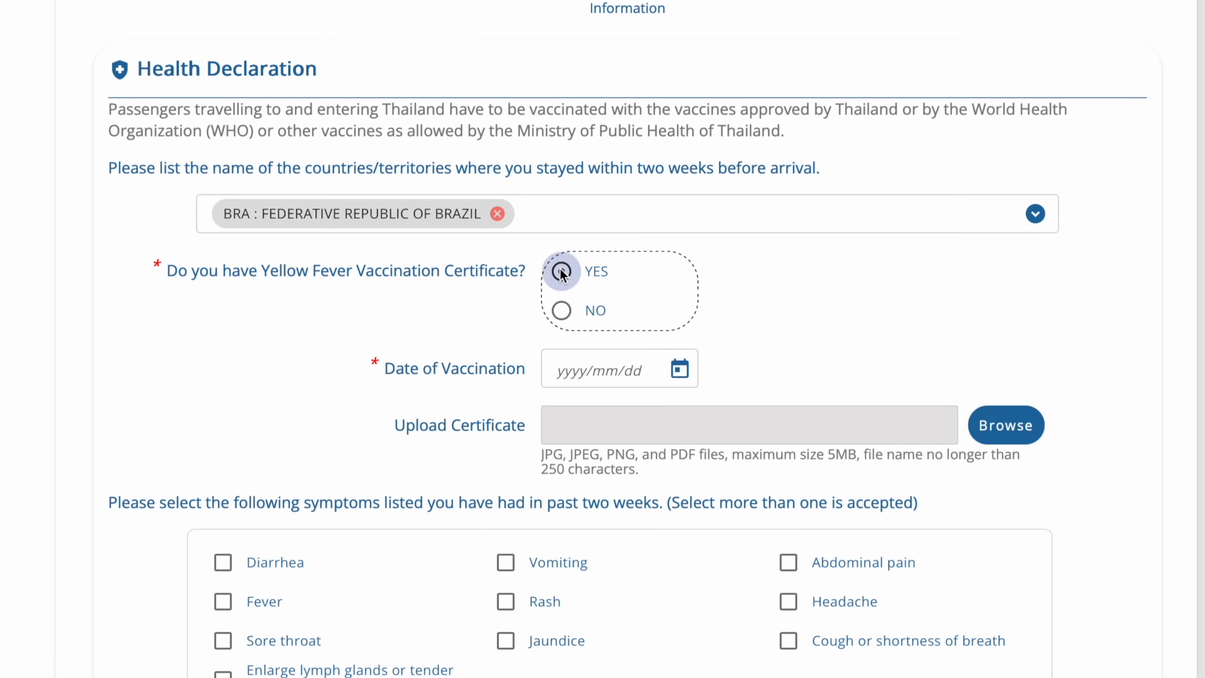
click(566, 369)
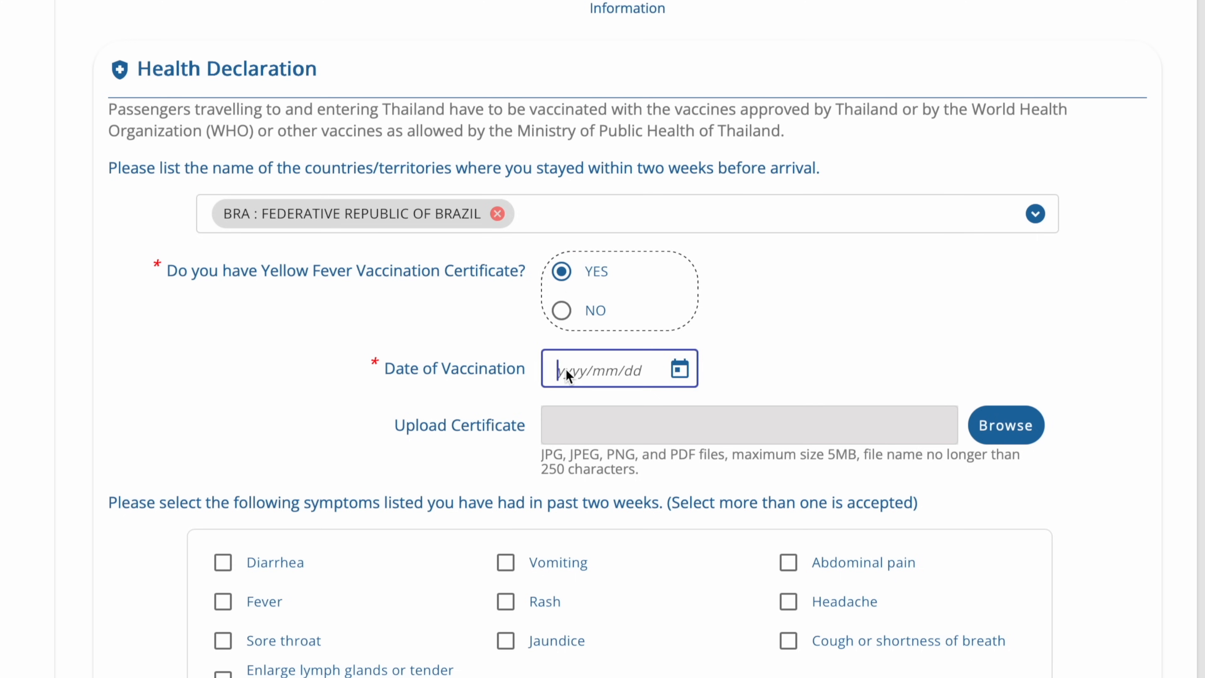
click(679, 371)
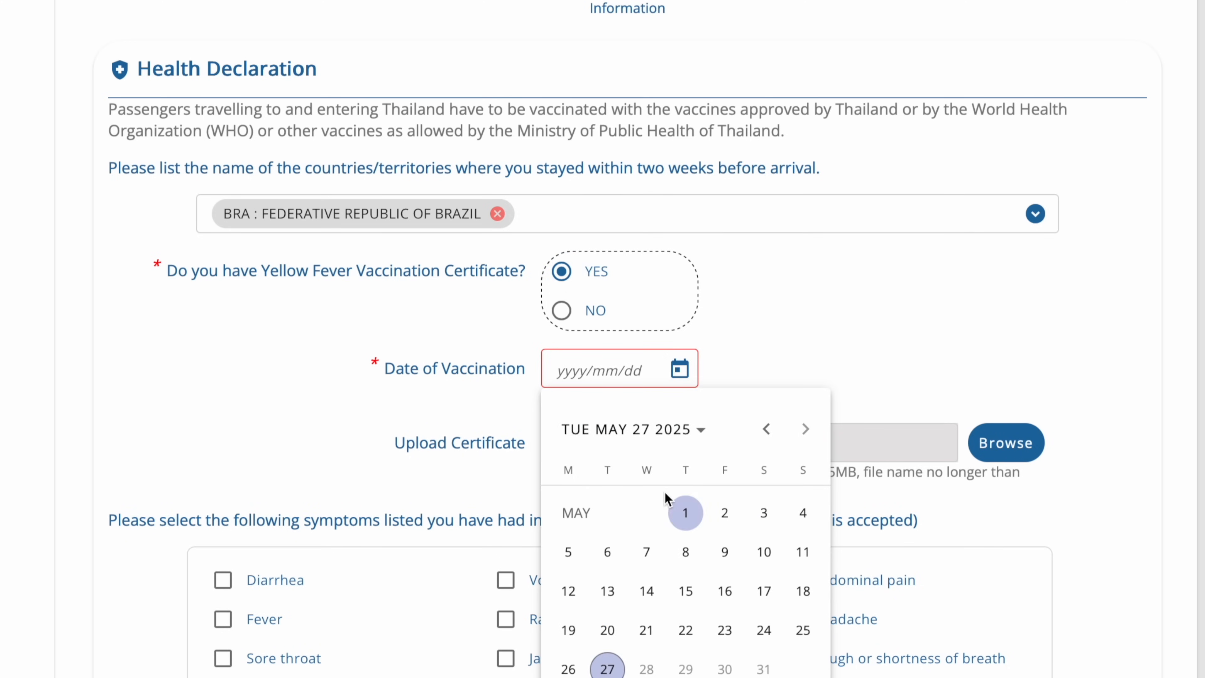
click(766, 429)
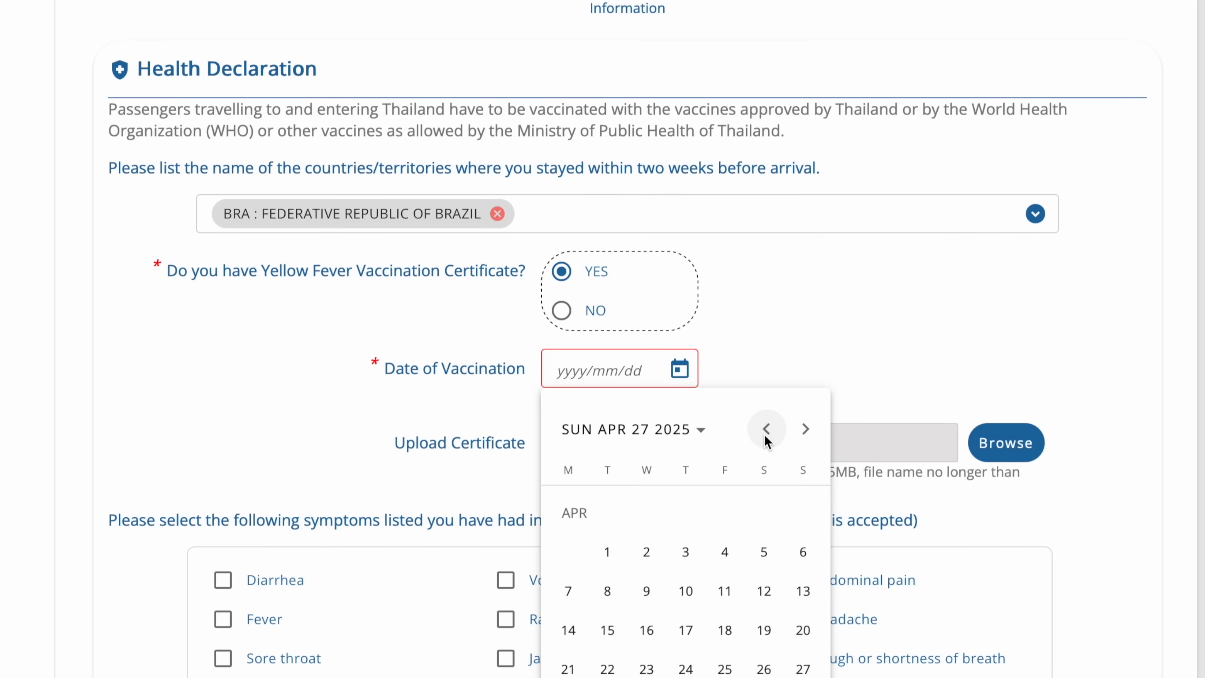
click(612, 553)
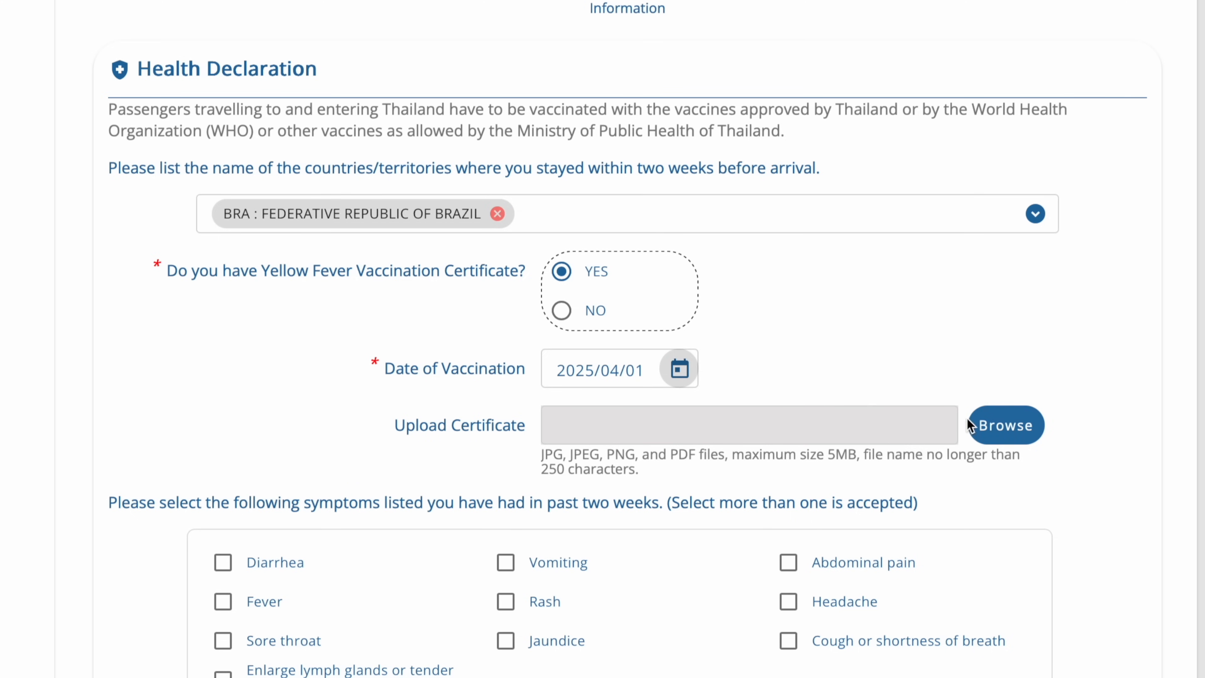
- Declare No Symptom for the past two weeks and highlight the notice about the Department of Disease Control counter
scroll(1079, 403, down, 4)
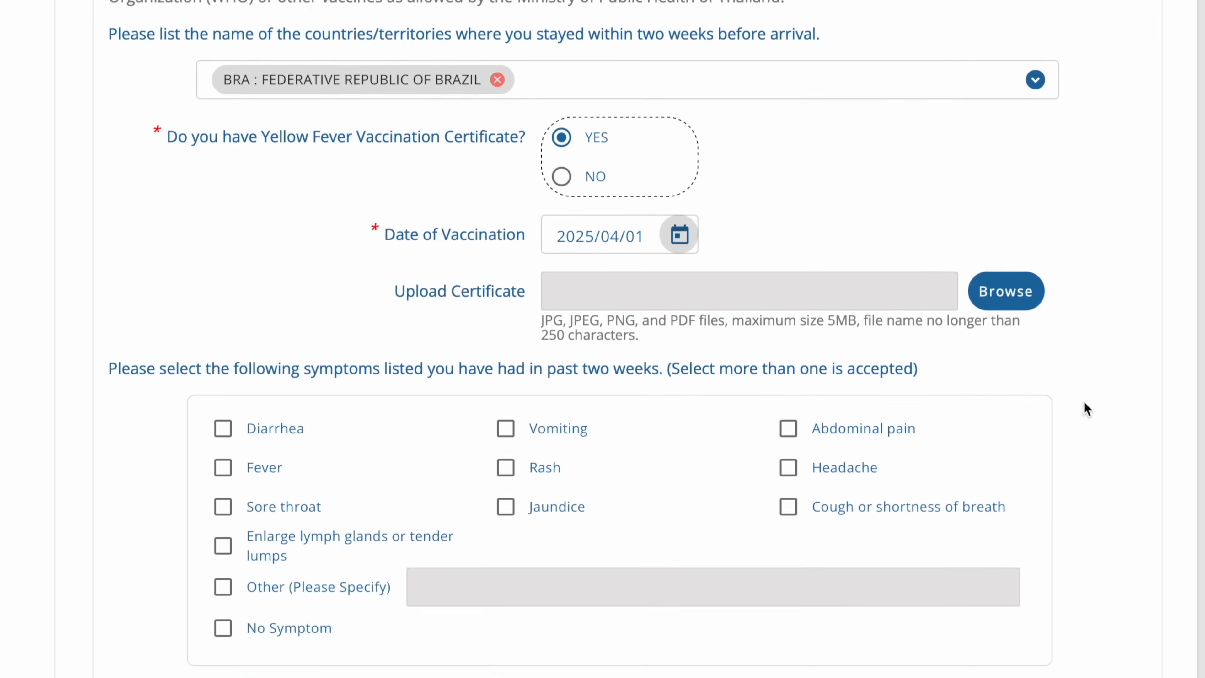
click(224, 588)
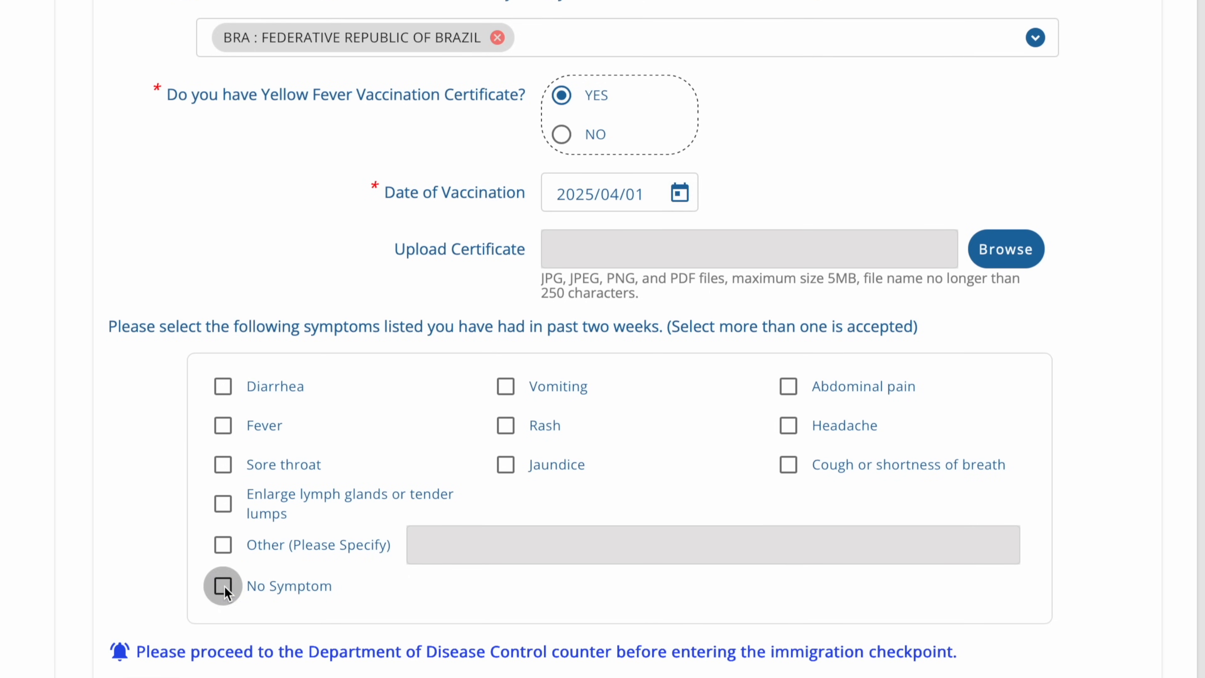
scroll(224, 589, down, 1)
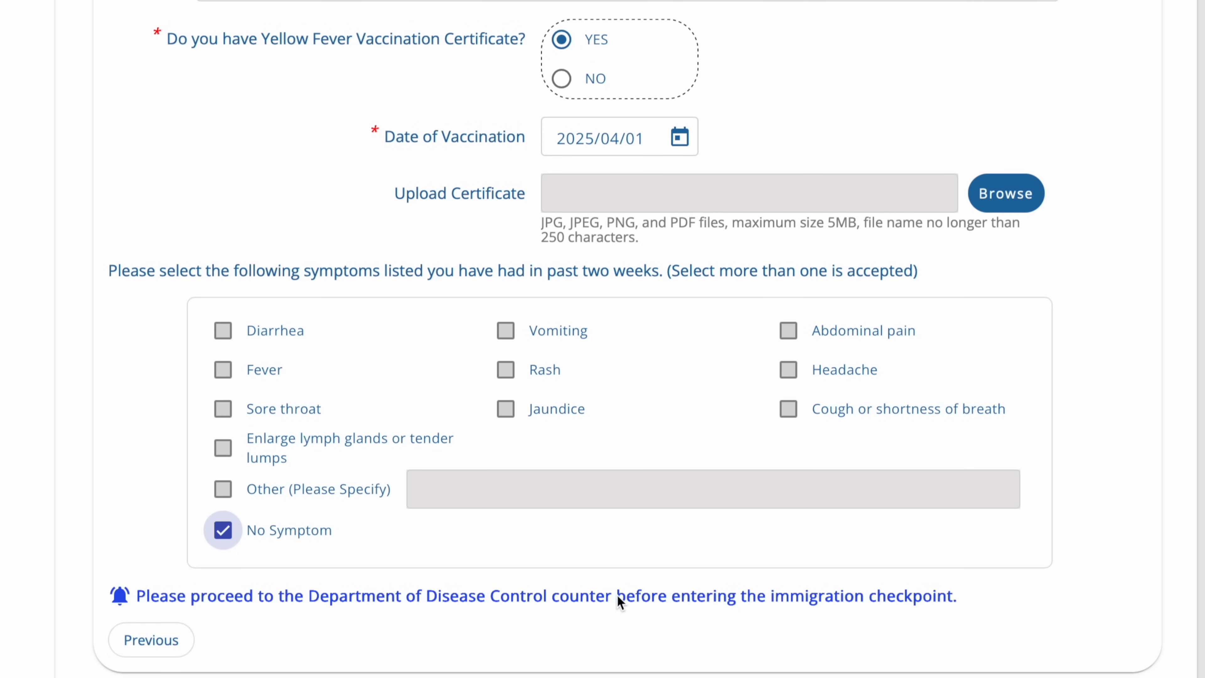
drag(963, 600, 121, 597)
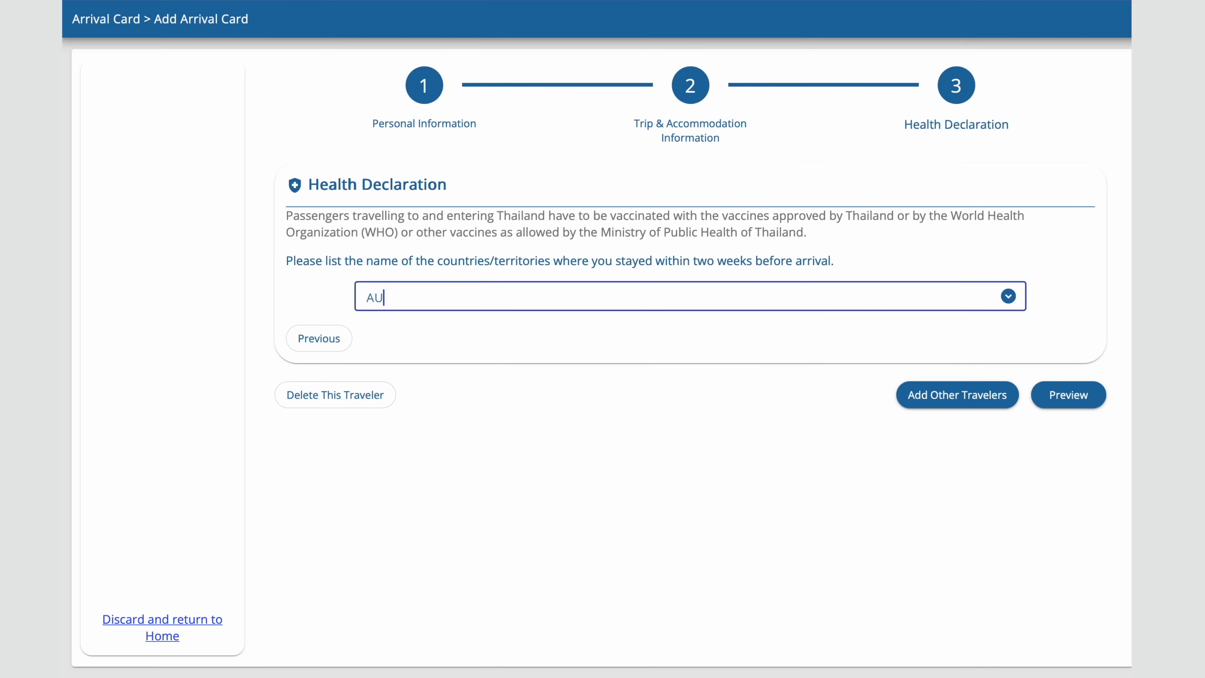
- List AUS : AUSTRALIA and USA : UNITED STATES OF AMERICA as countries stayed in before arrival, and open the arrival card preview
text(ST)
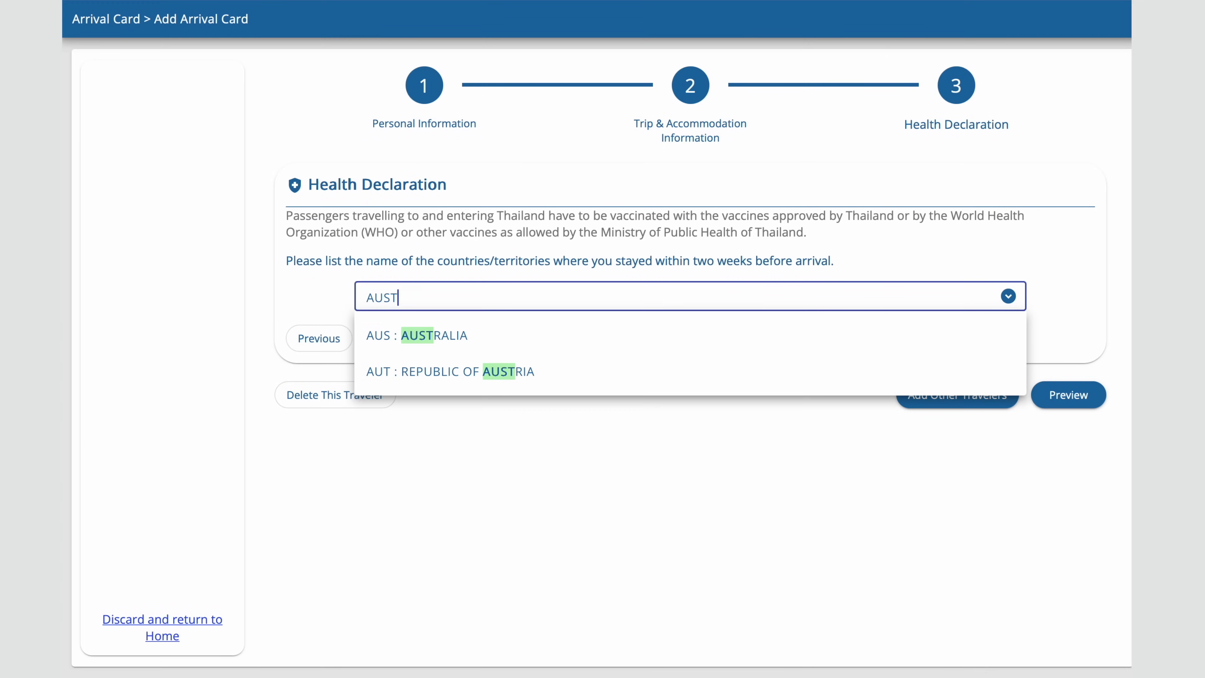
click(475, 331)
text(U)
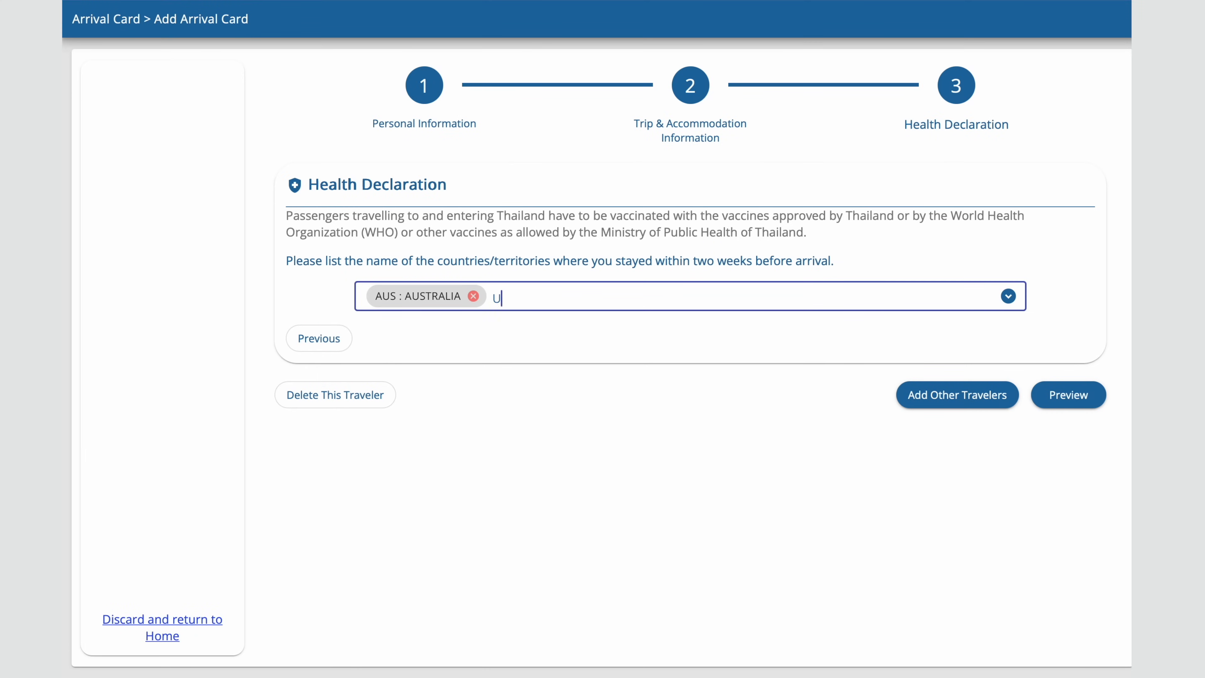
text(NITED S)
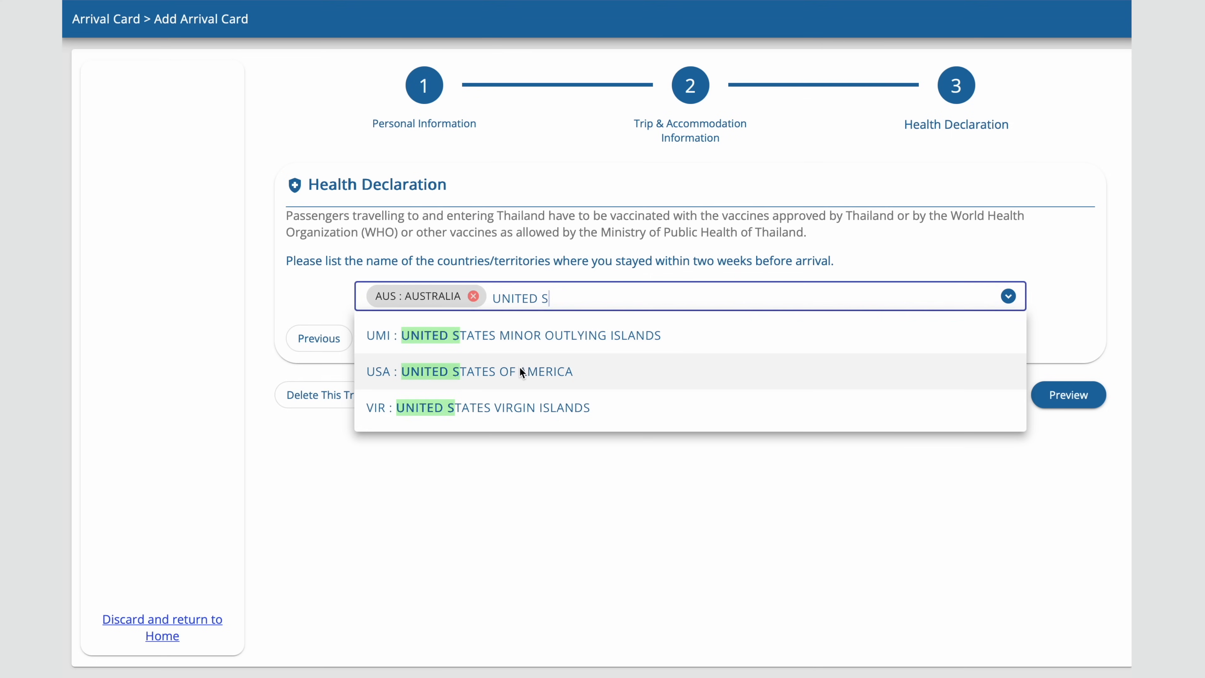
click(519, 366)
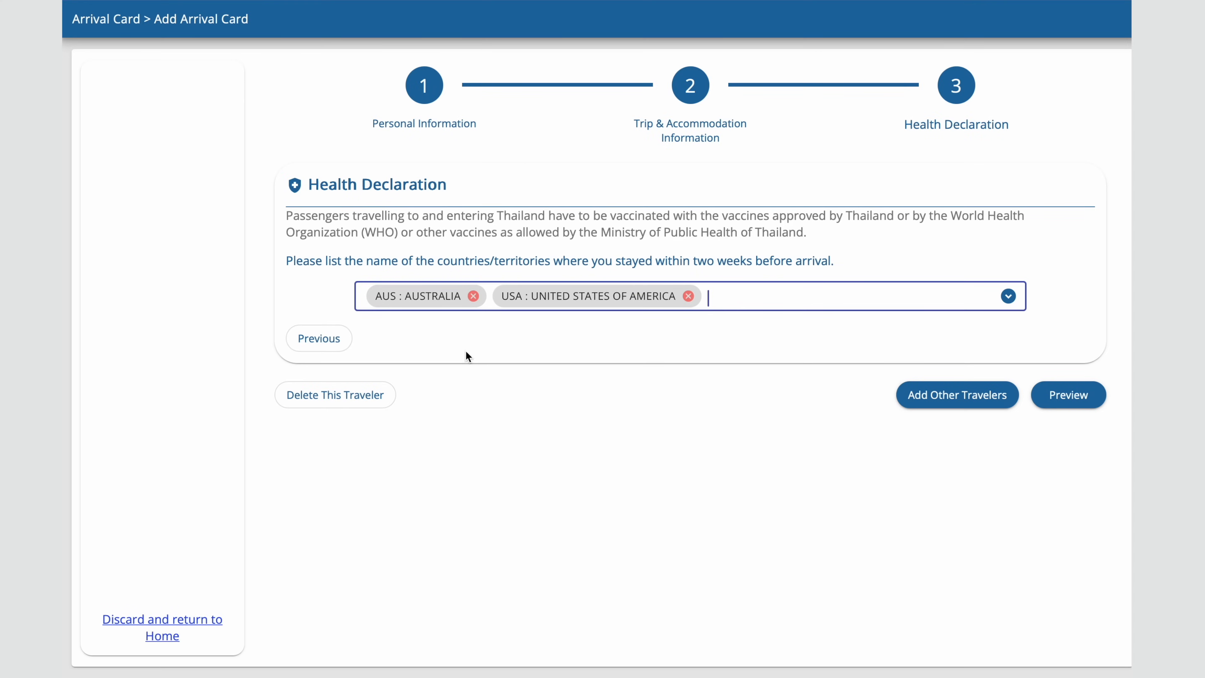
click(1083, 399)
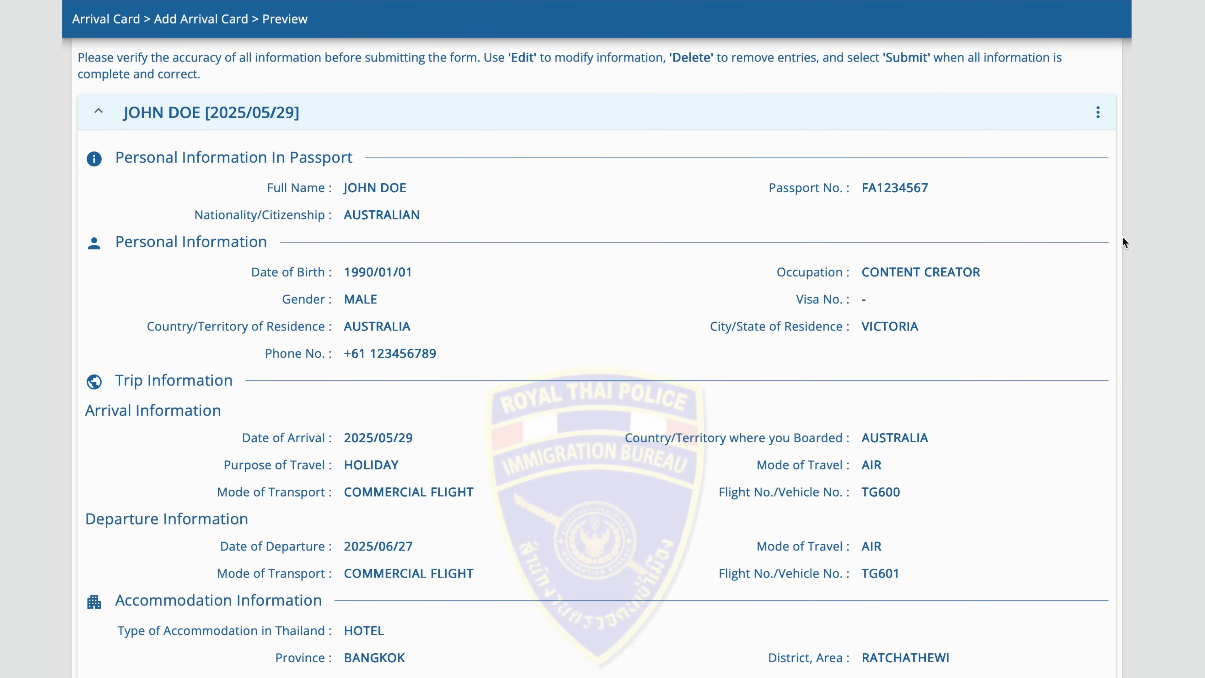
- Review the arrival card preview and enter the traveller's email address for receiving the Thailand Digital Arrival Card
scroll(1122, 237, down, 3)
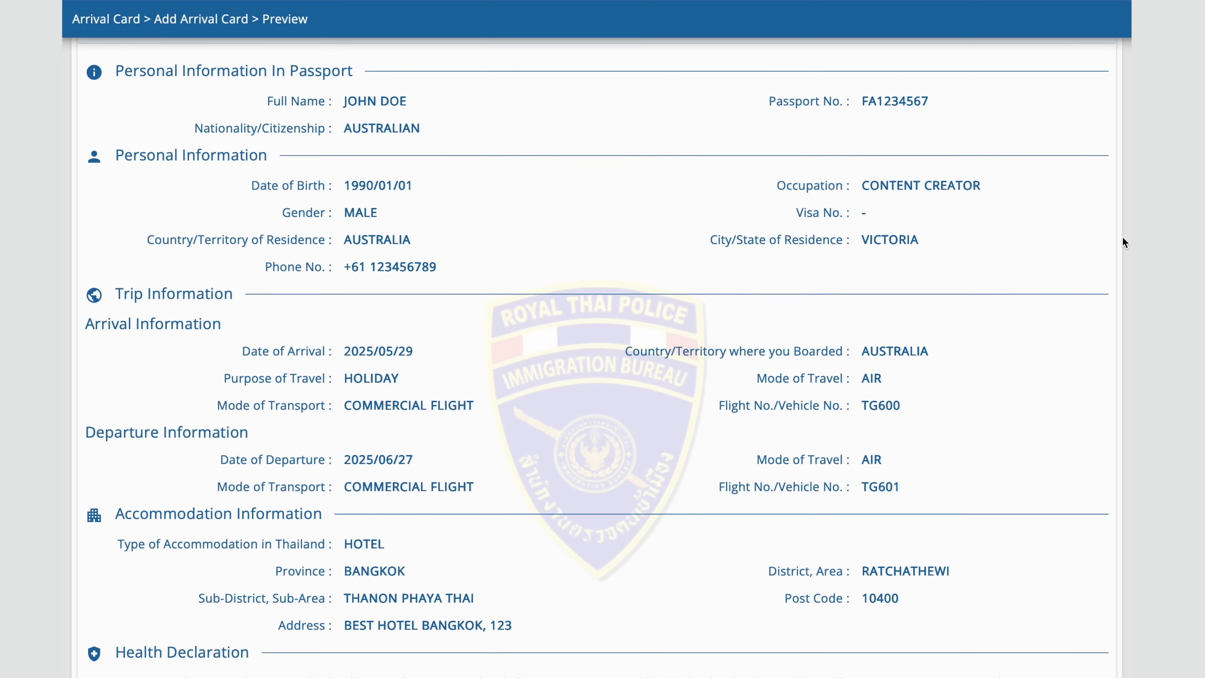
scroll(1123, 241, down, 4)
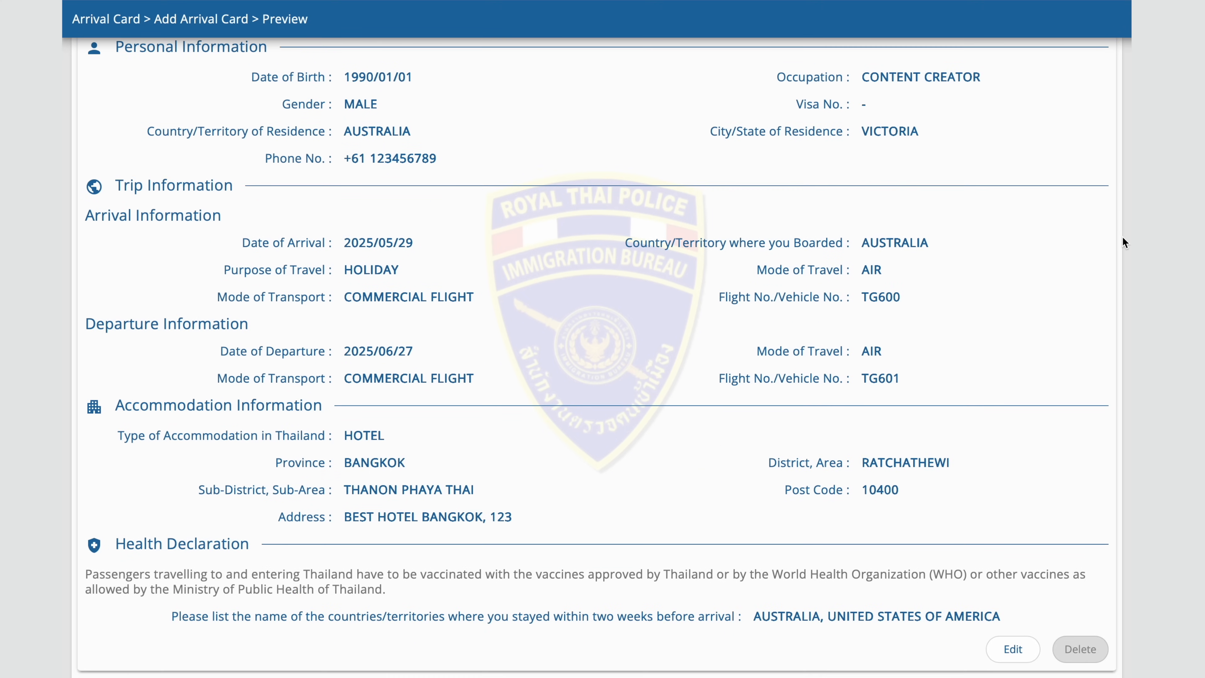
scroll(1123, 242, down, 5)
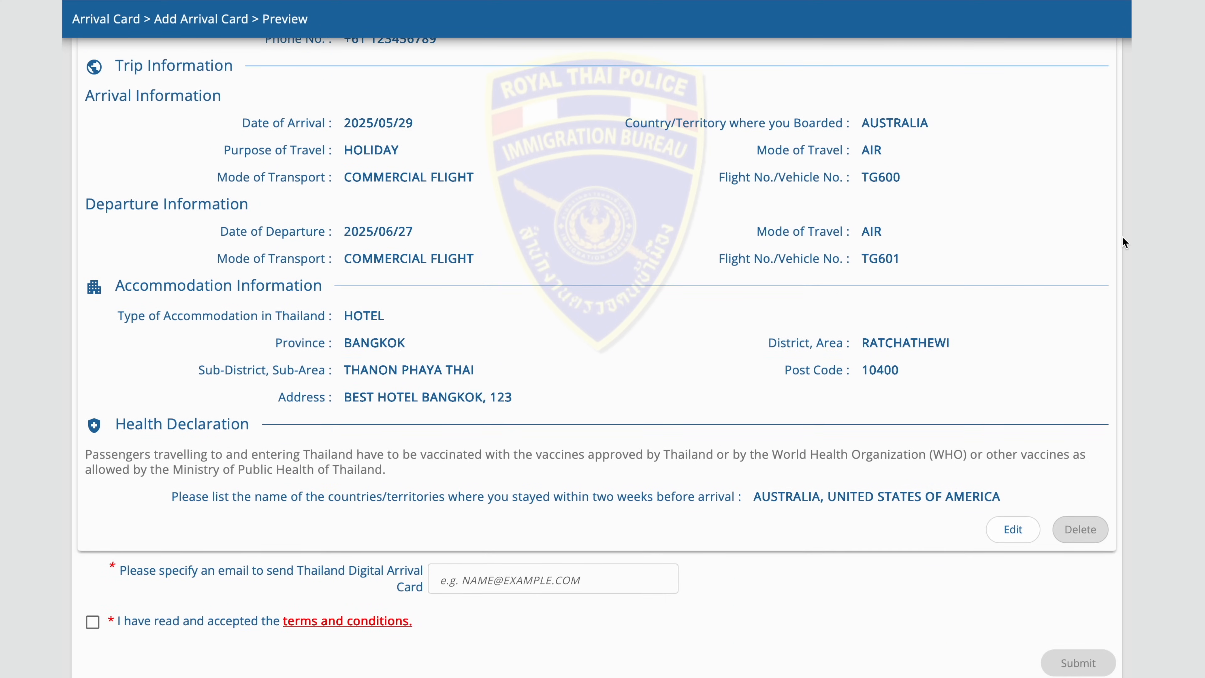
scroll(1123, 242, down, 1)
click(553, 558)
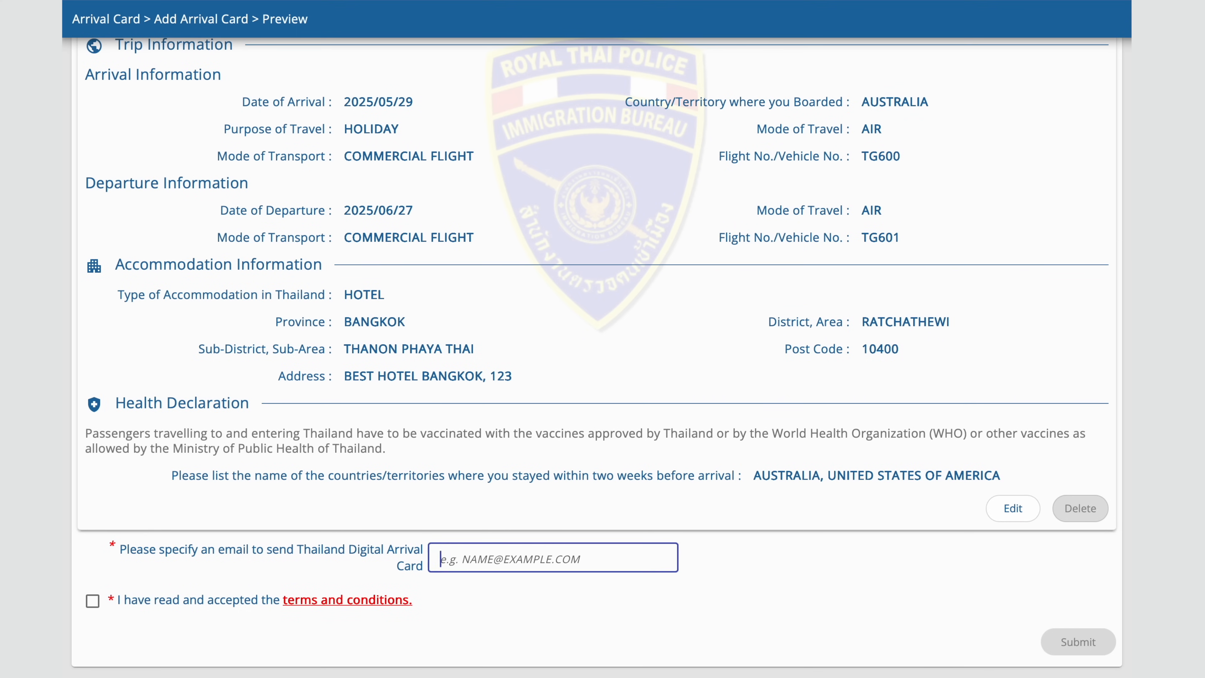
text(YOUR@EMAIL.CO)
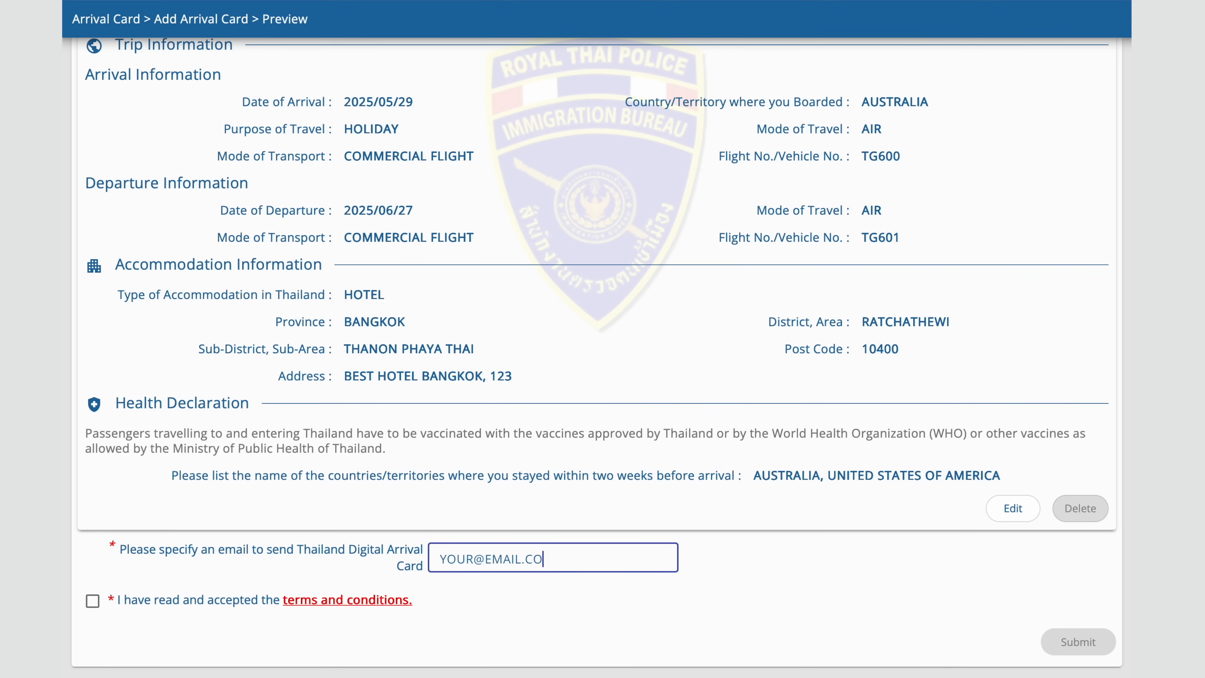
text(M)
- Accept the terms and conditions and submit the arrival card
click(93, 600)
click(992, 489)
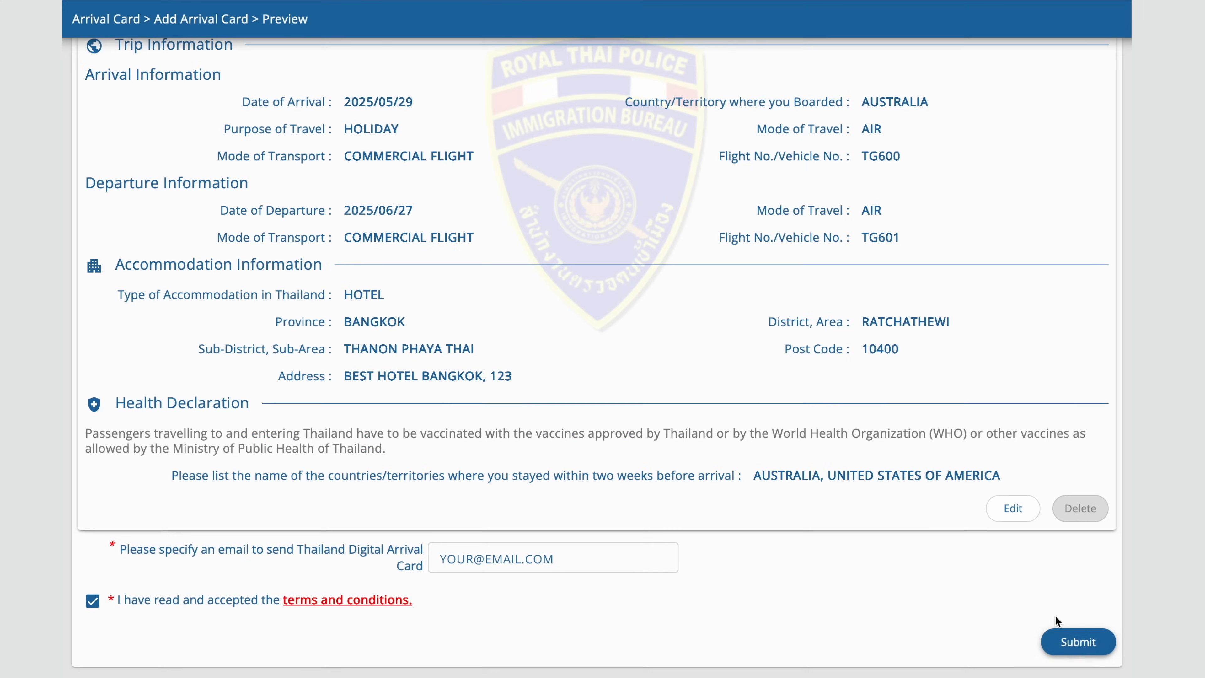
click(1063, 640)
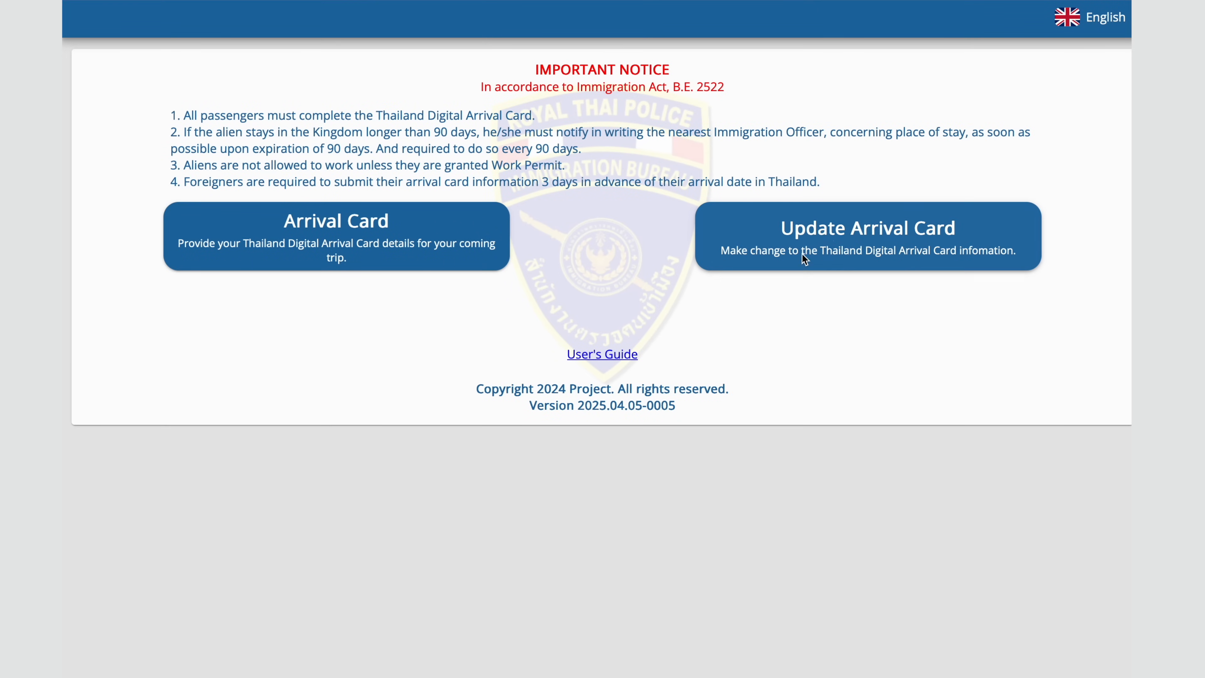
- Open the Update Arrival Card search form and highlight the notice listing the information that cannot be updated
click(872, 237)
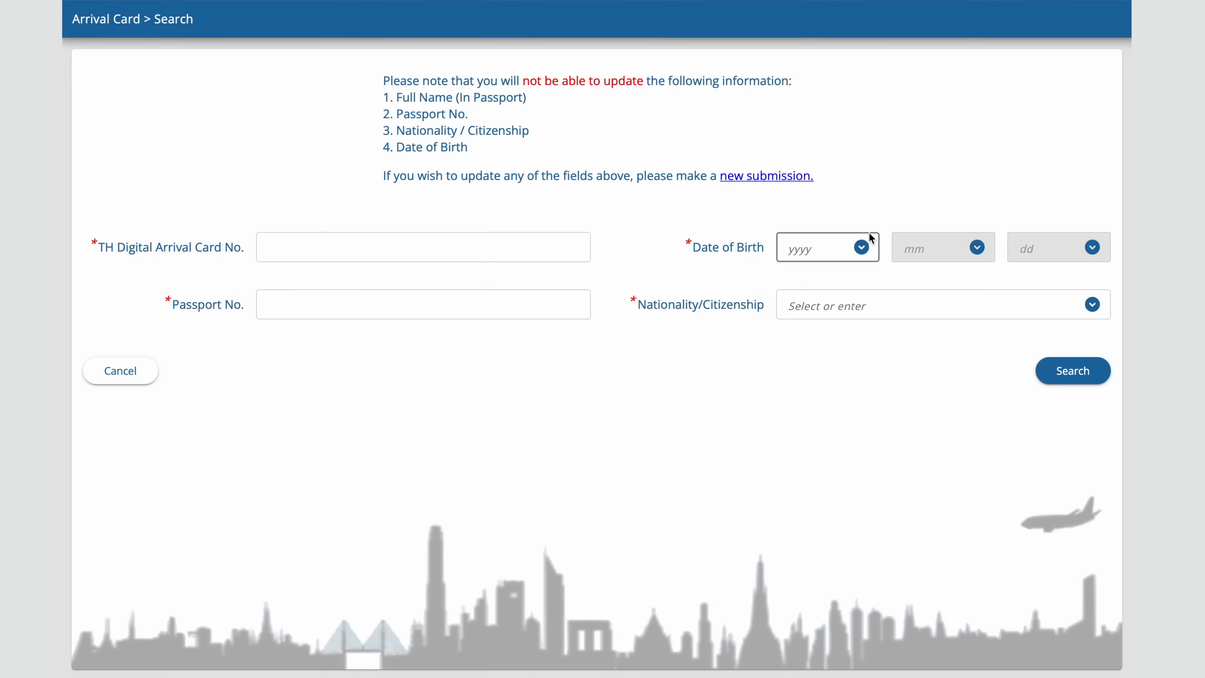
click(535, 257)
drag(384, 80, 512, 158)
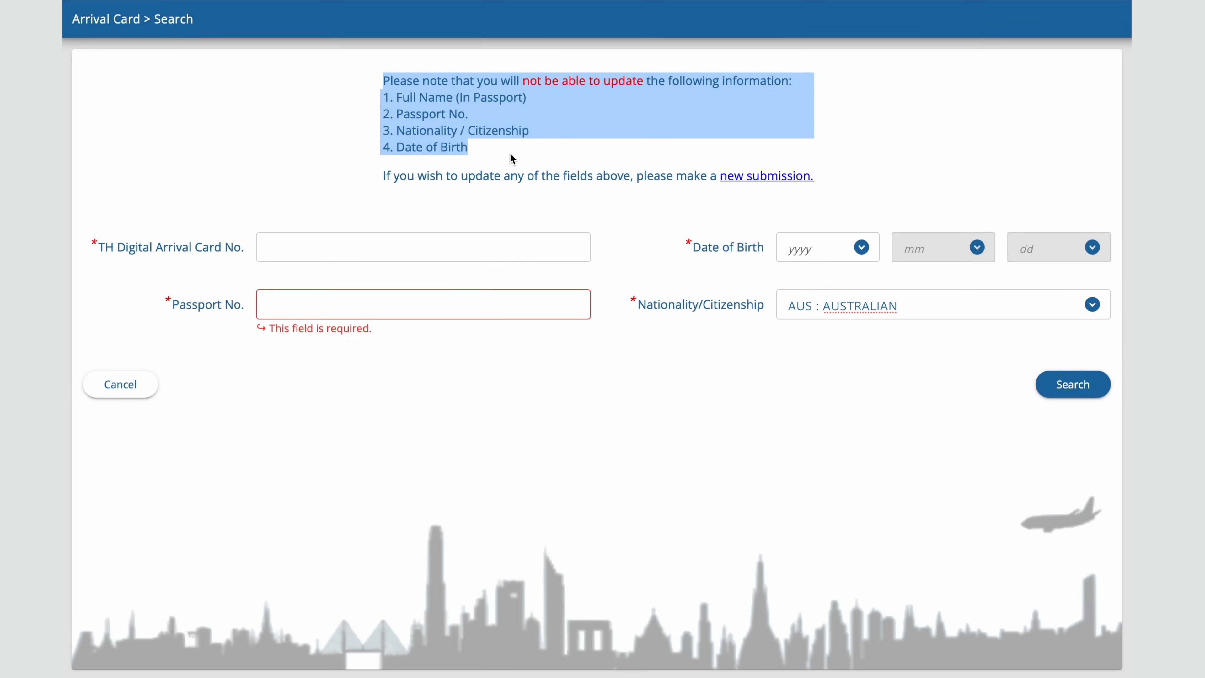
click(883, 137)
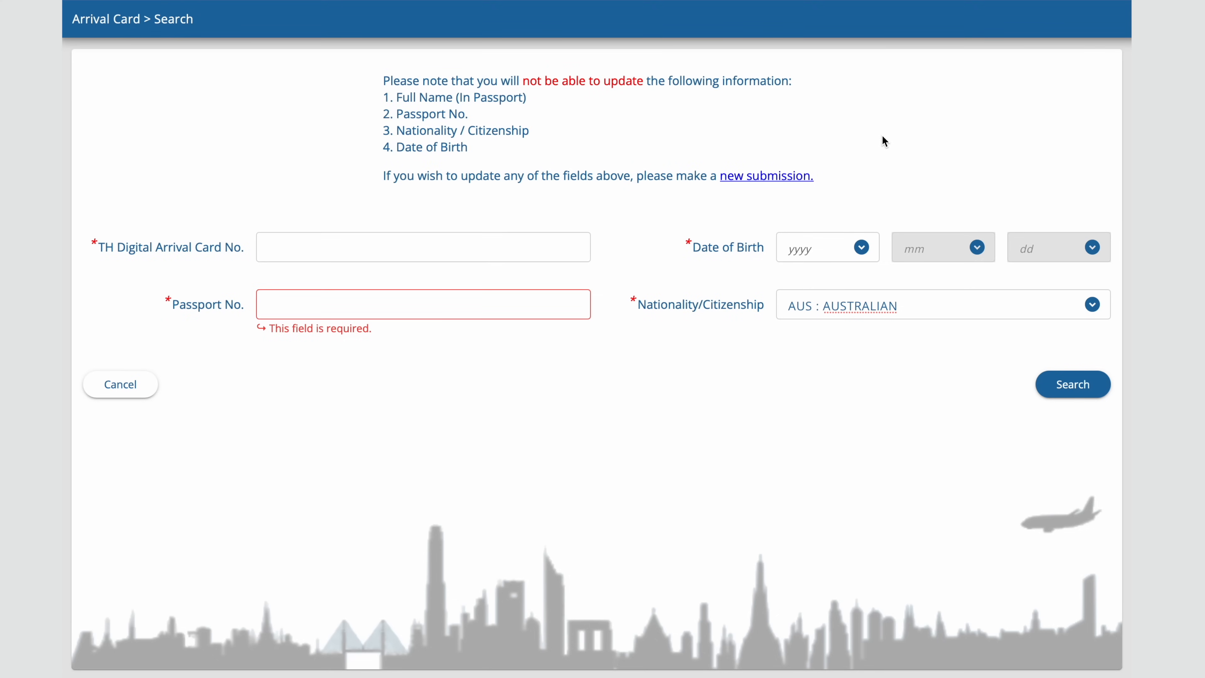